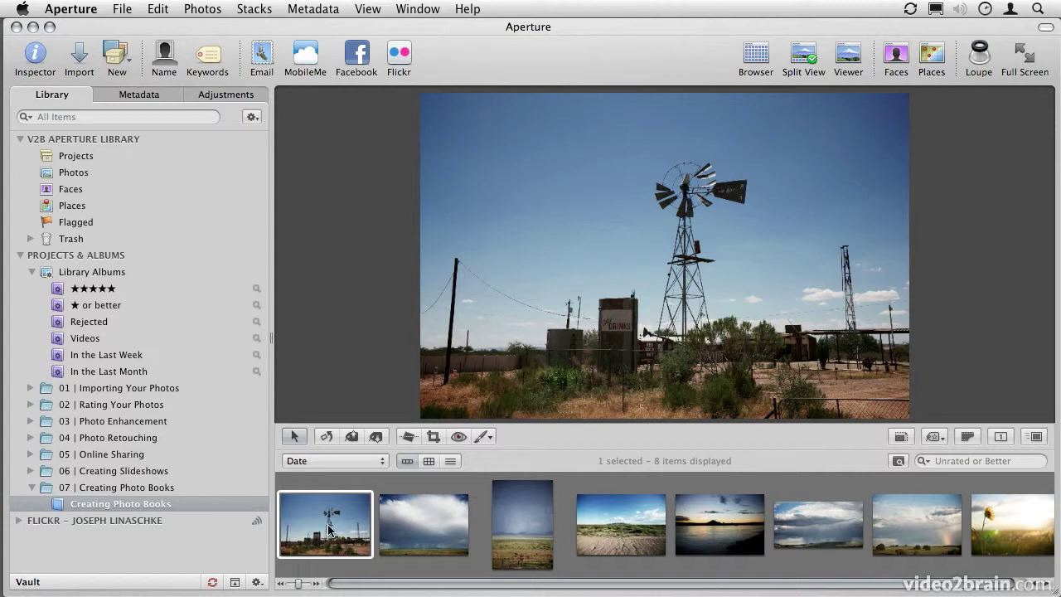
Create an Extra-large book named Drive Across America from all the album's photos, using the Photo Essay theme
key("super+a")
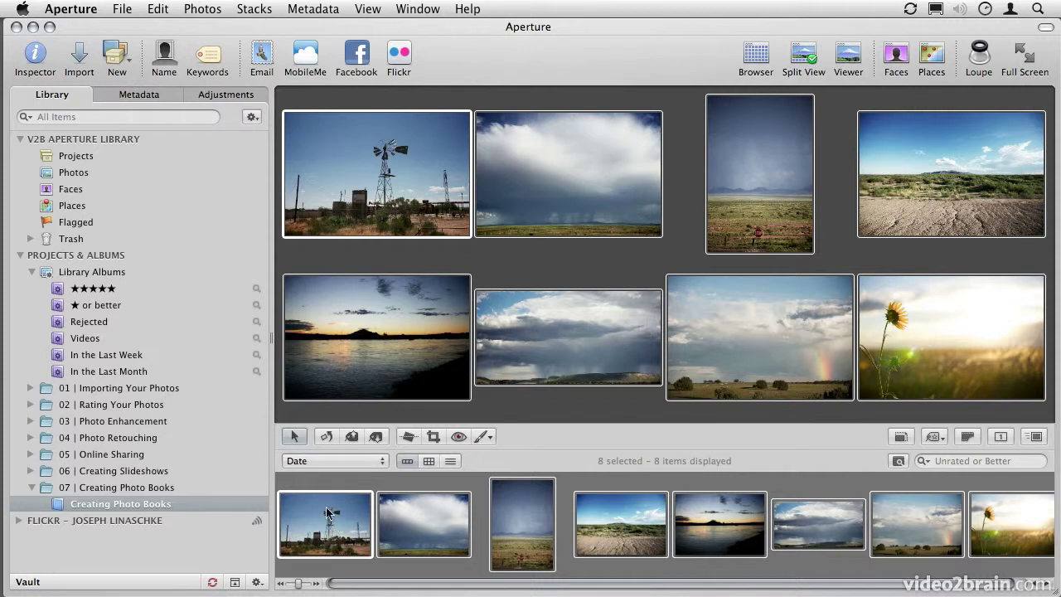
left_click(122, 67)
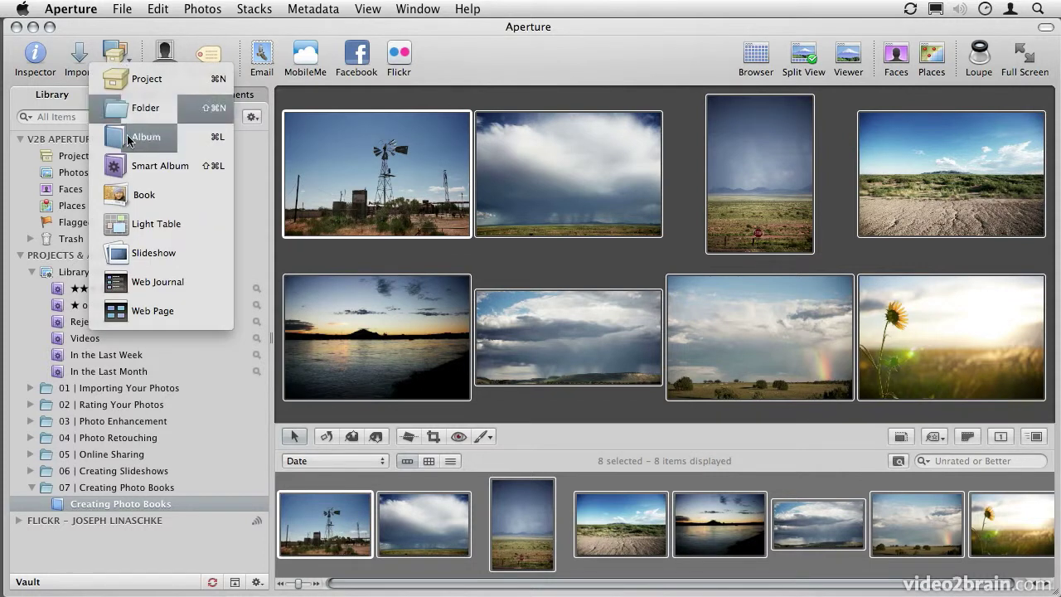
left_click(138, 197)
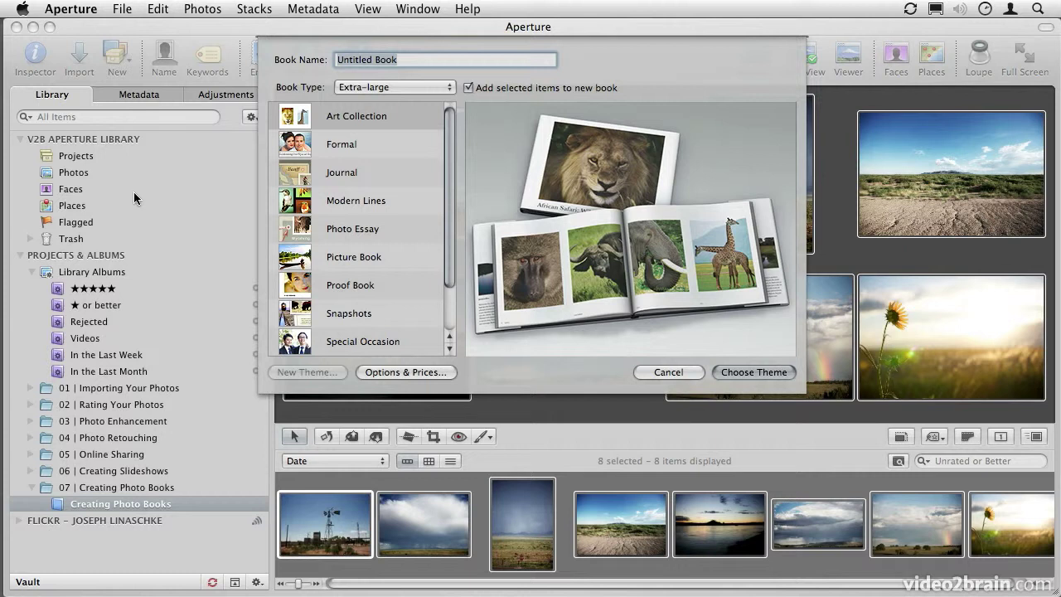
type("Drive Across America")
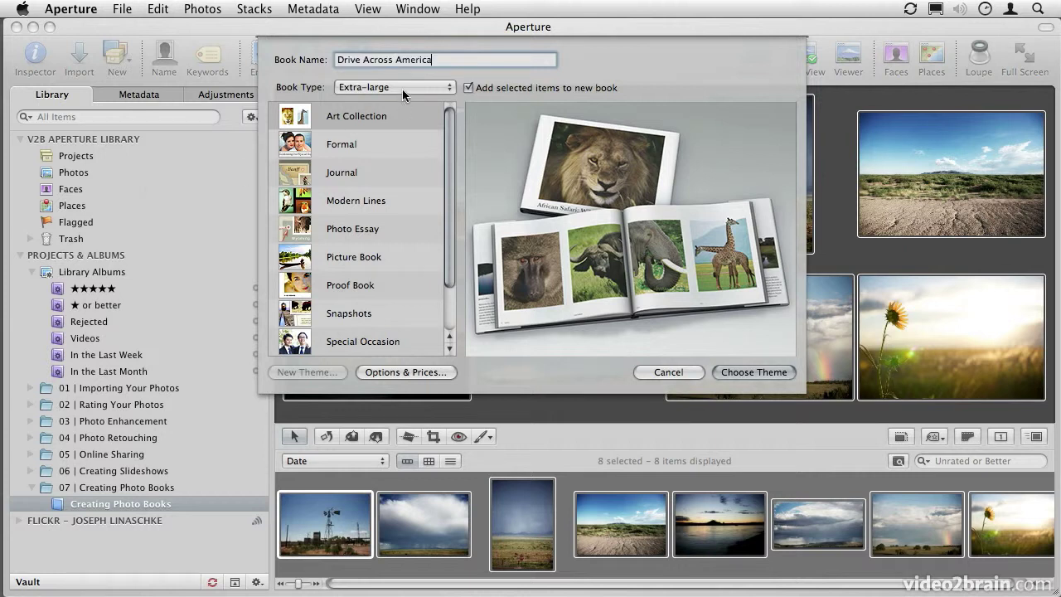
left_click(400, 87)
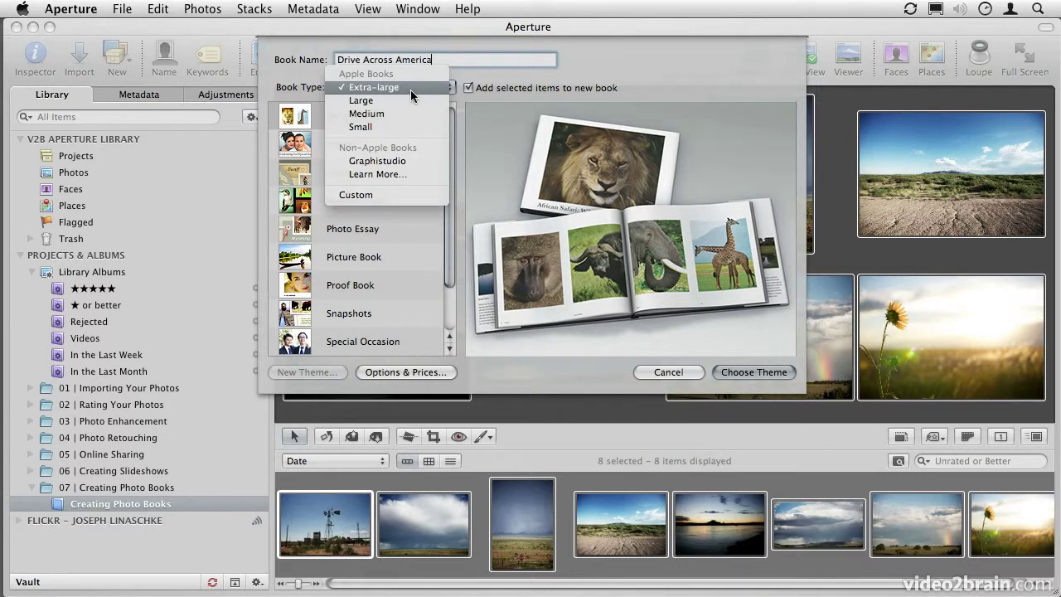
left_click(412, 89)
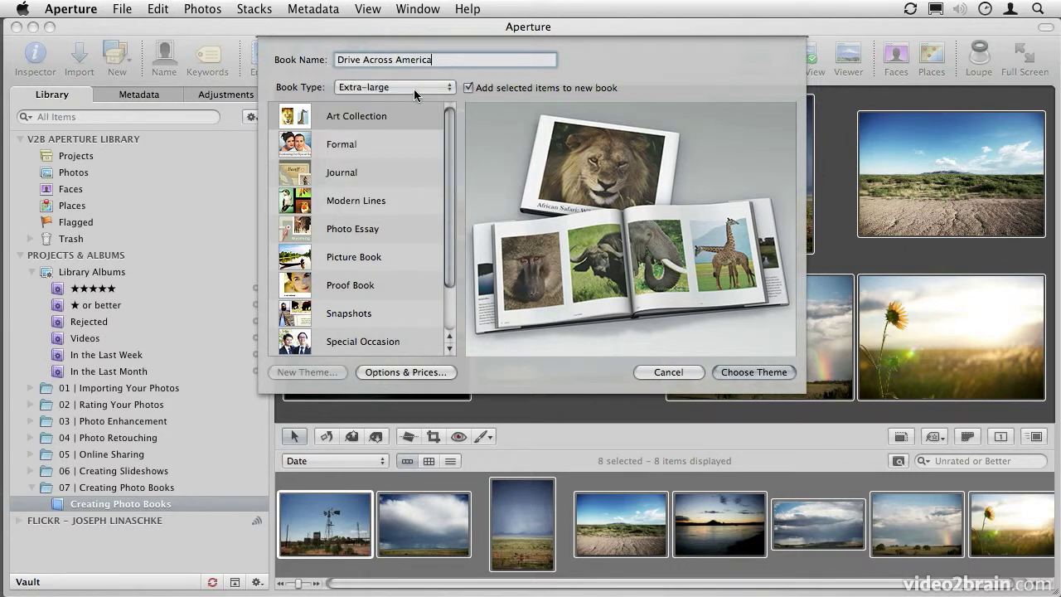
left_click(384, 229)
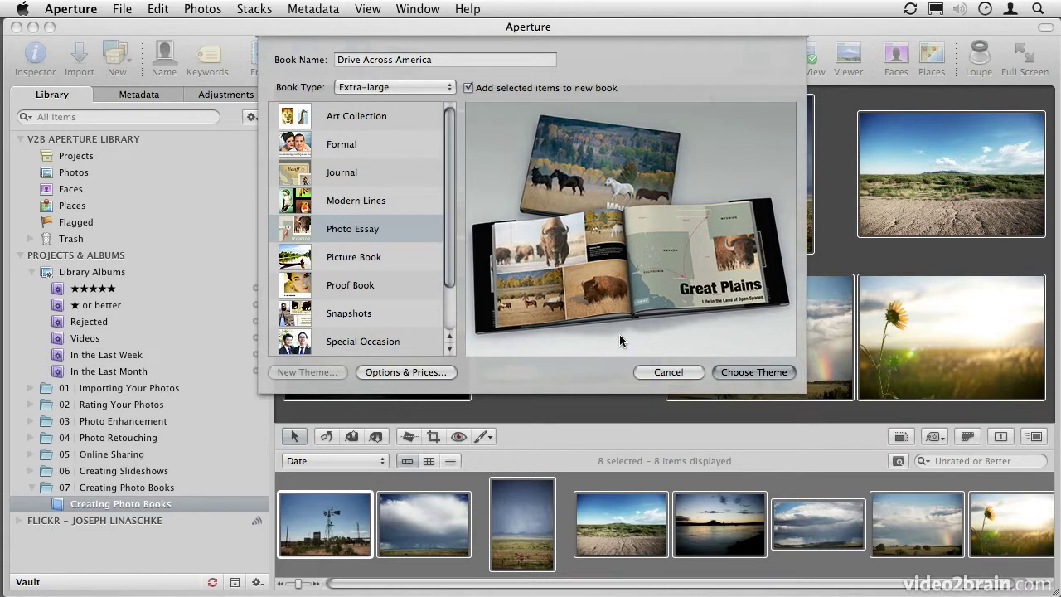
left_click(748, 372)
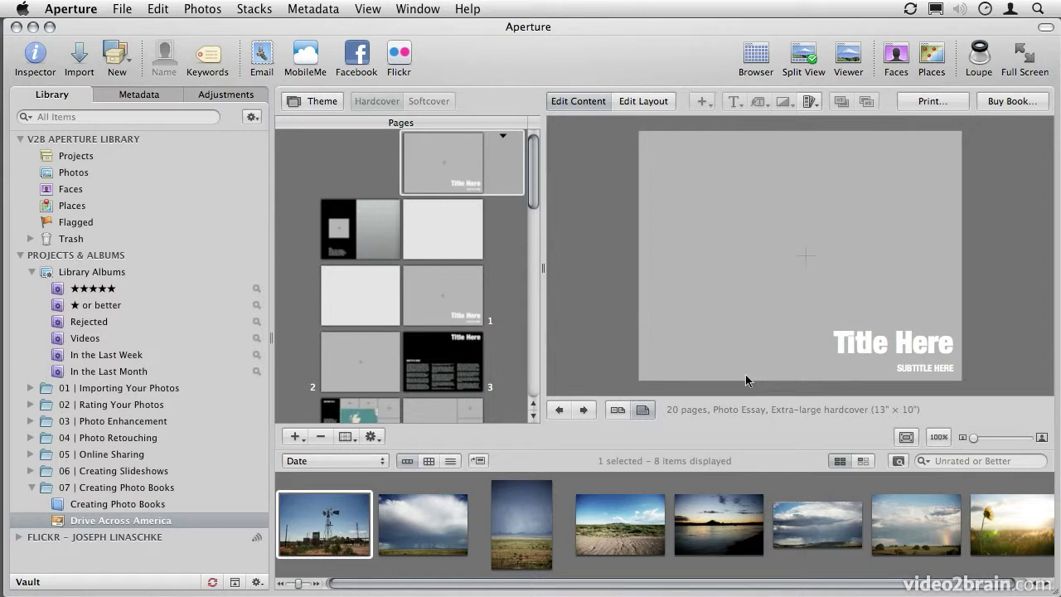
Place the storm cloud photo on the cover, with the title "Drive Across America" and the subtitle "my solo journey"
left_click_drag(427, 534, 746, 302)
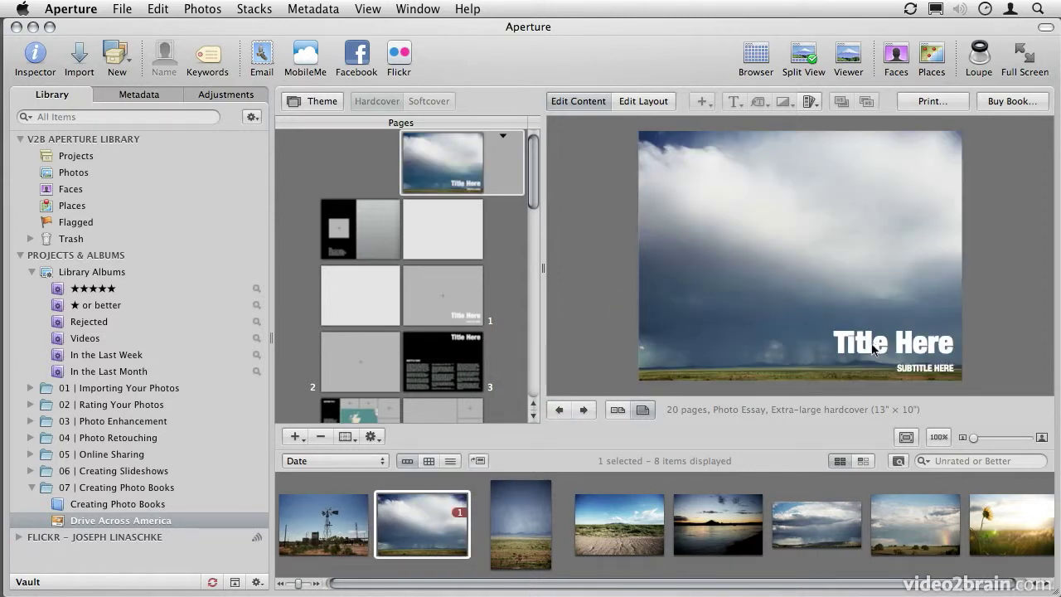
left_click(874, 348)
type("Drive Across America")
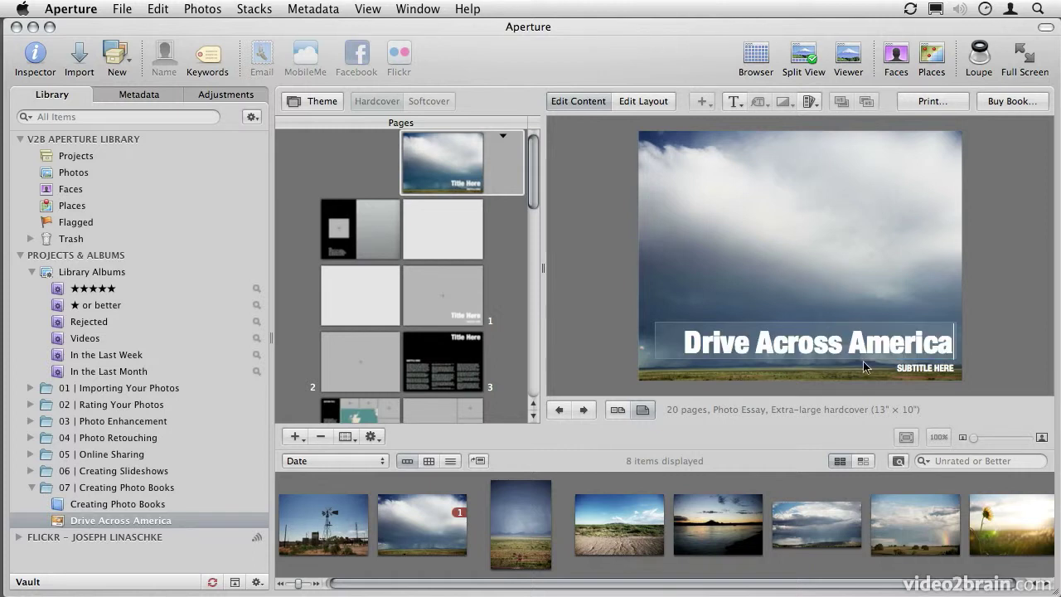
left_click(920, 365)
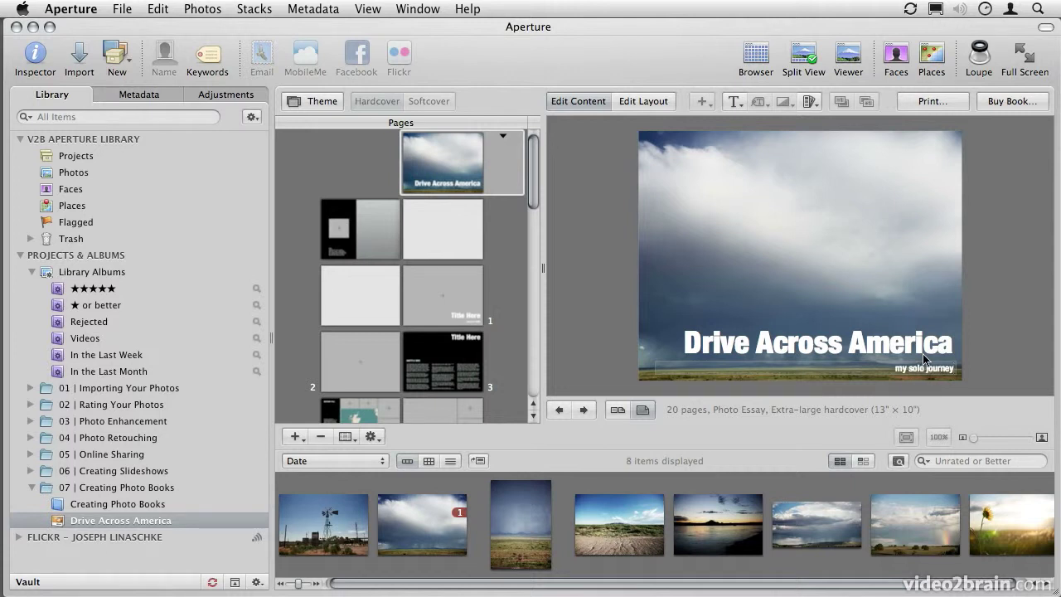
Place the sunflower photo in the frame on the inside flap, scale it up slightly and reposition it to show the flower
left_click(358, 237)
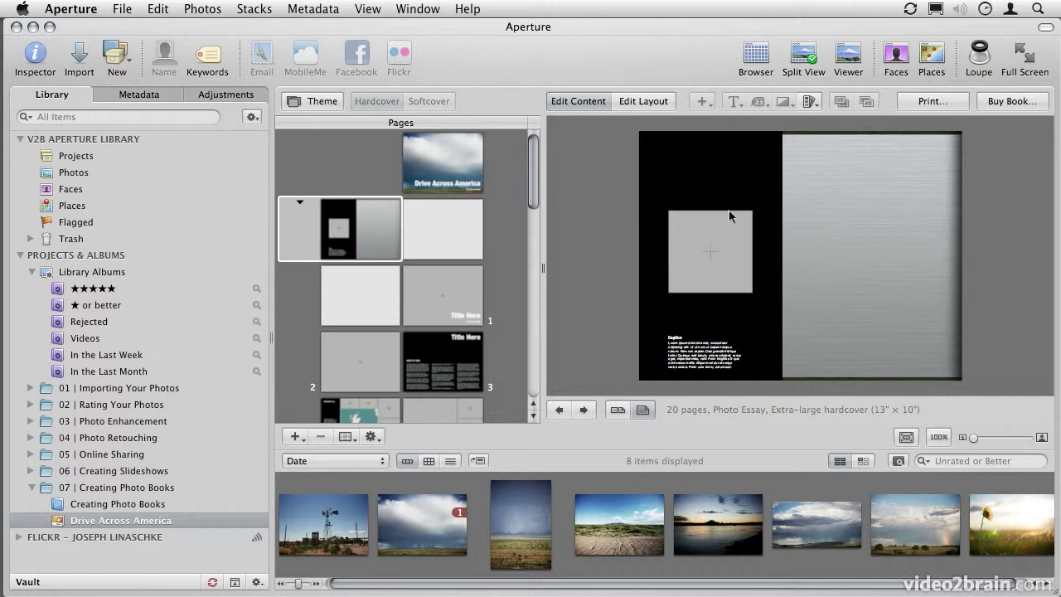
left_click_drag(1000, 532, 697, 276)
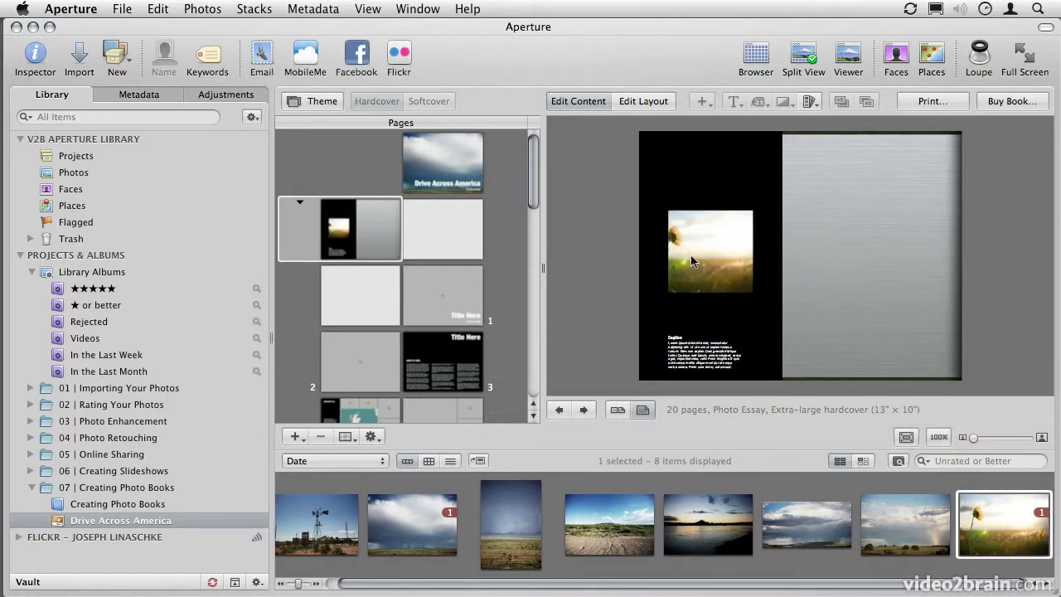
left_click(697, 259)
left_click_drag(706, 251, 734, 254)
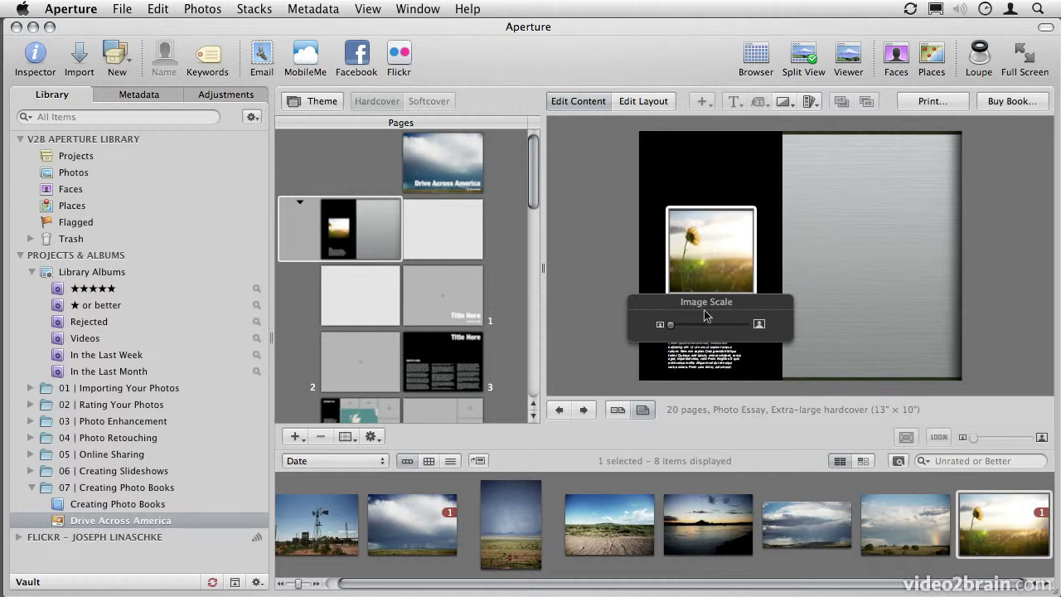
left_click_drag(670, 324, 677, 324)
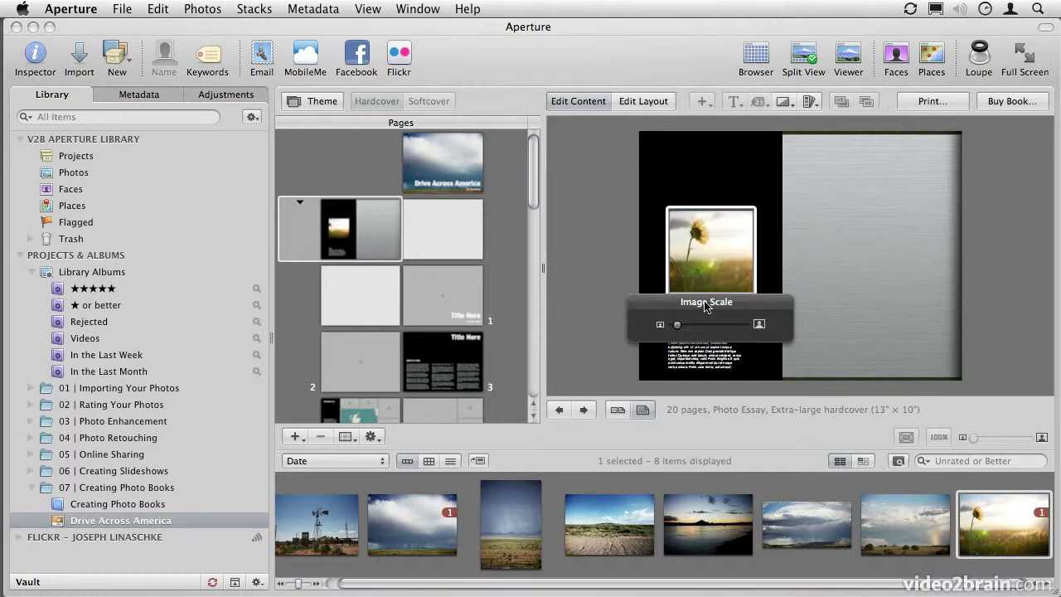
left_click(640, 288)
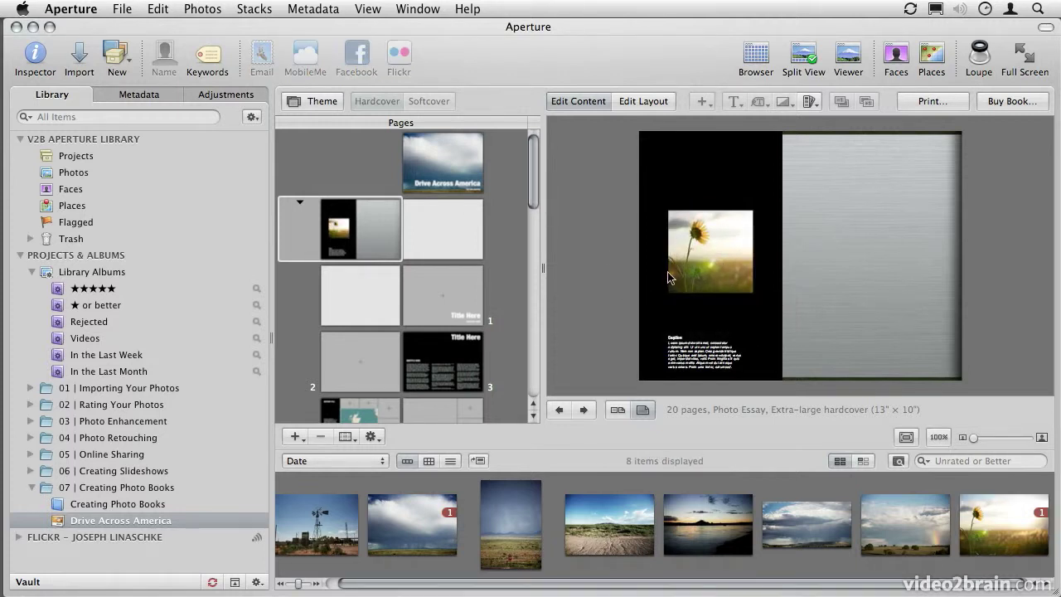
Examine the text columns on page 3 at a higher magnification, and fit the whole page back in view
left_click(429, 363)
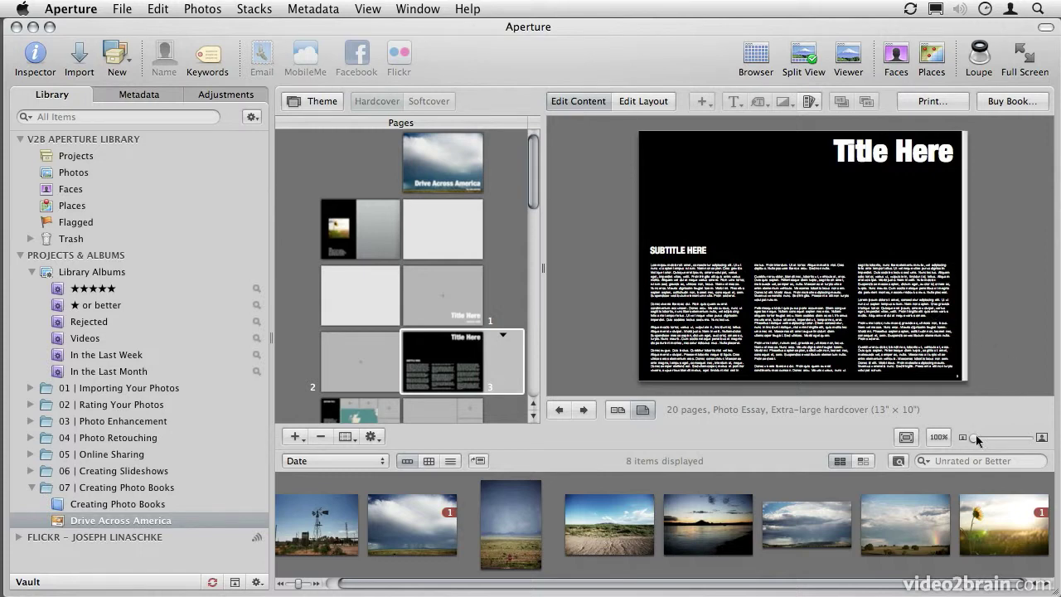
left_click_drag(974, 435, 1002, 434)
scroll(1046, 259, "down", 3)
scroll(1046, 259, "down", 3)
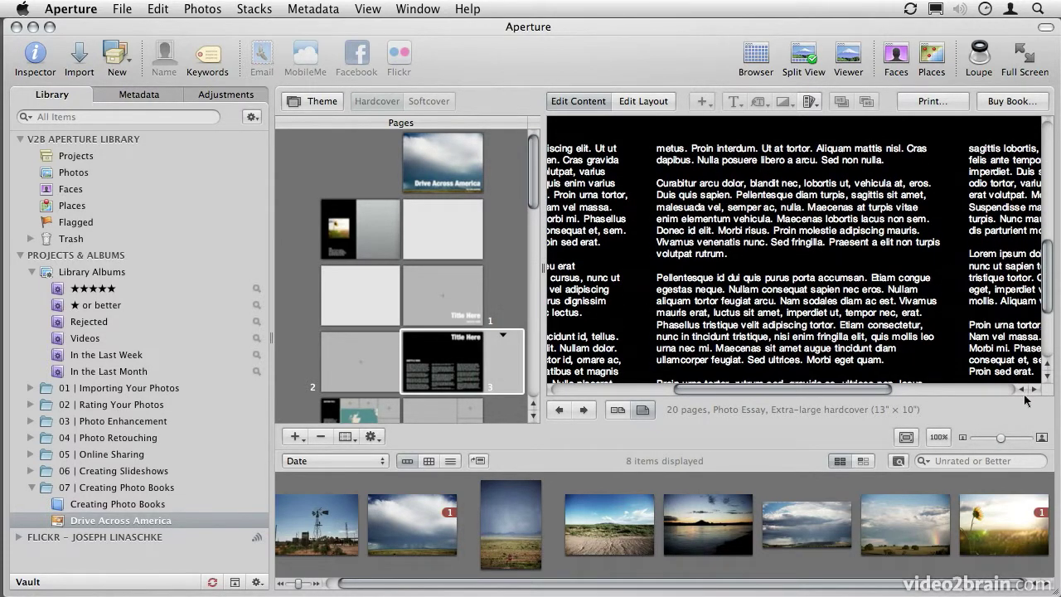
left_click(907, 439)
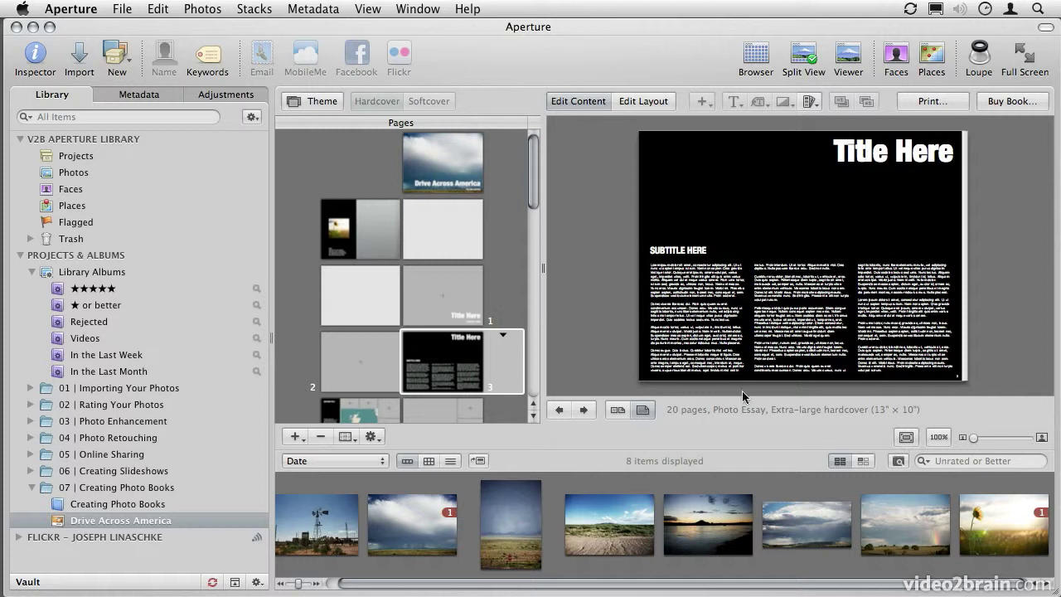
Fill page 4's frames around the map with the windmill, storm cloud, rain, desert, sunset lake, rainbow and sunflower photos, clockwise from above the map
left_click_drag(529, 182, 533, 224)
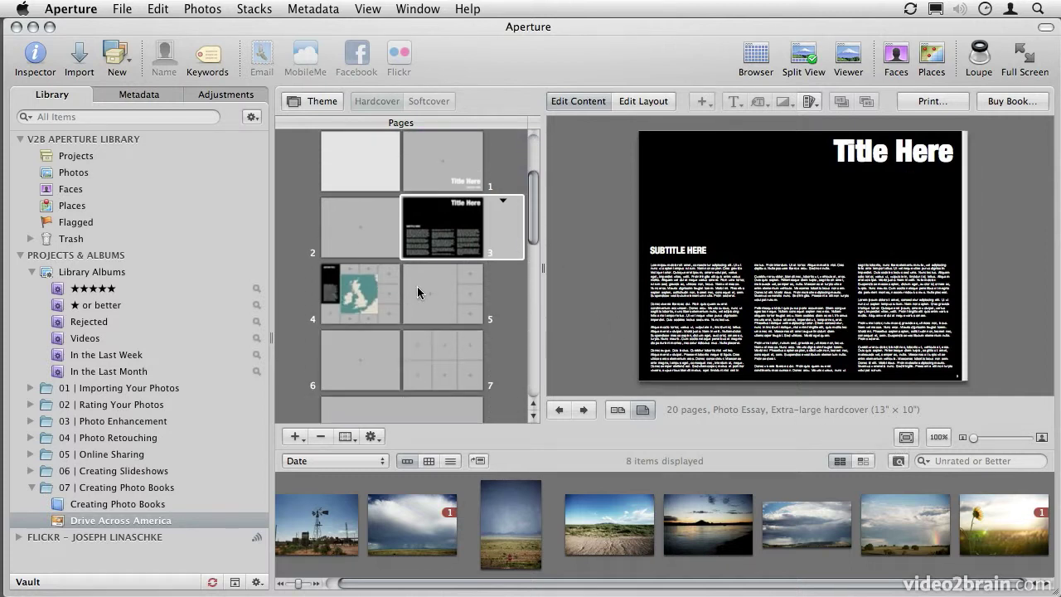
left_click(363, 291)
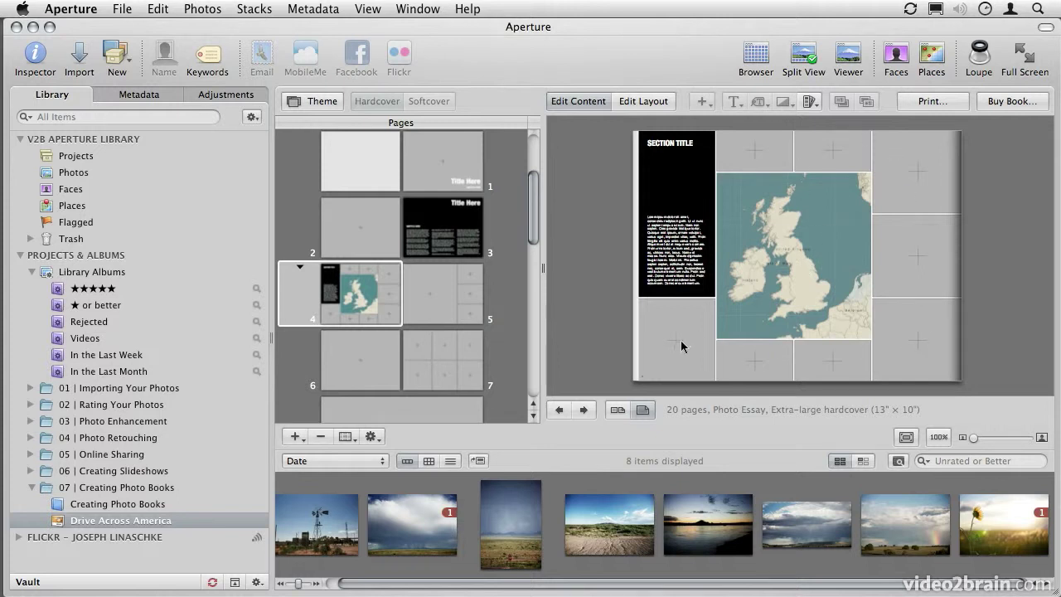
left_click_drag(311, 520, 750, 153)
left_click_drag(406, 526, 833, 150)
left_click_drag(511, 522, 906, 170)
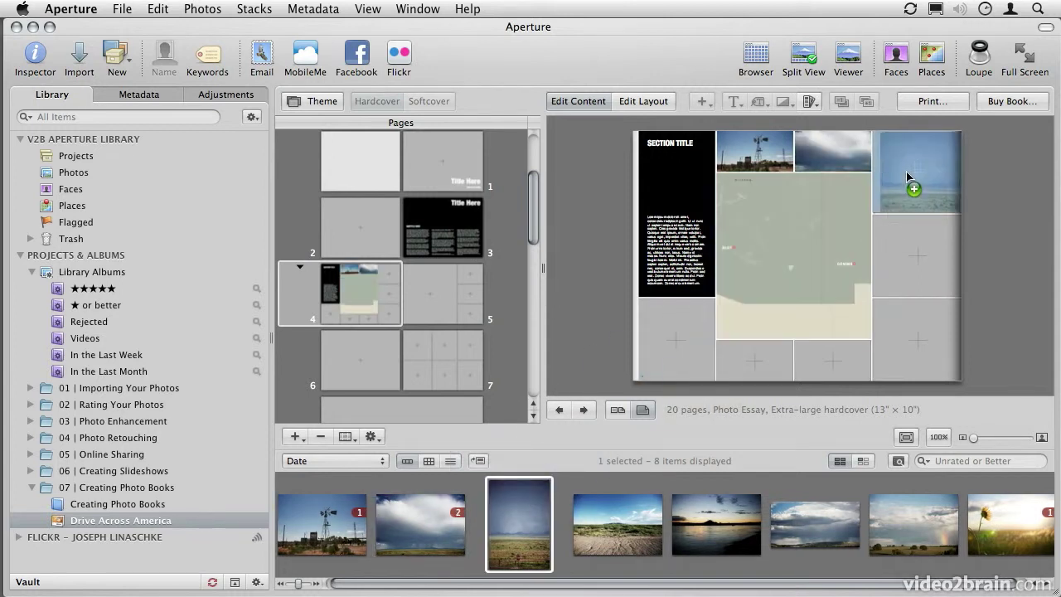
left_click_drag(605, 506, 911, 261)
left_click_drag(706, 522, 906, 375)
left_click_drag(896, 526, 832, 365)
left_click(972, 497)
left_click_drag(973, 497, 769, 375)
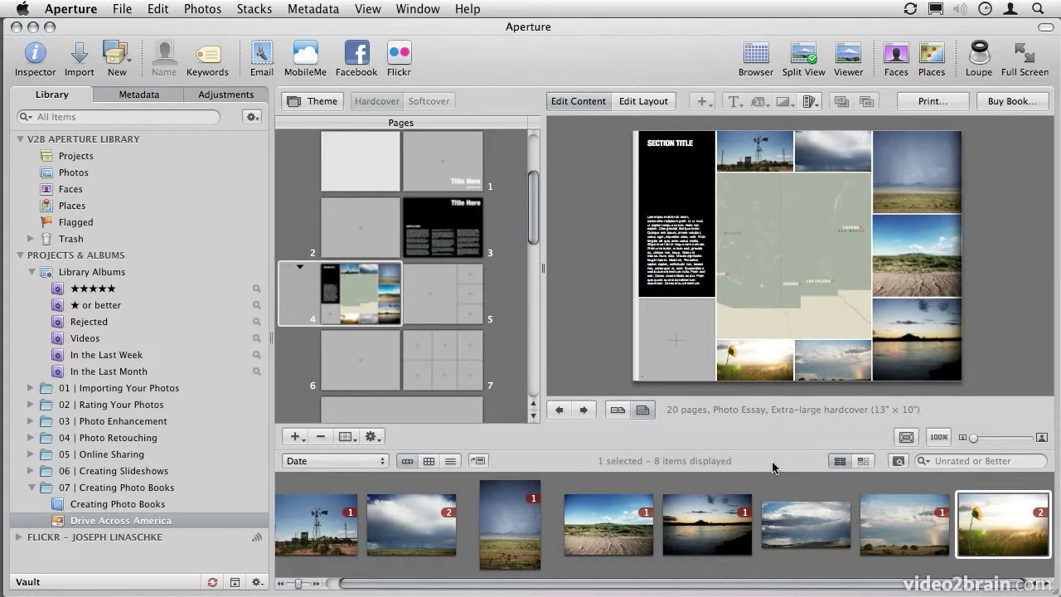
Enlarge the book layout by showing only the viewer and hiding the inspector
left_click(849, 57)
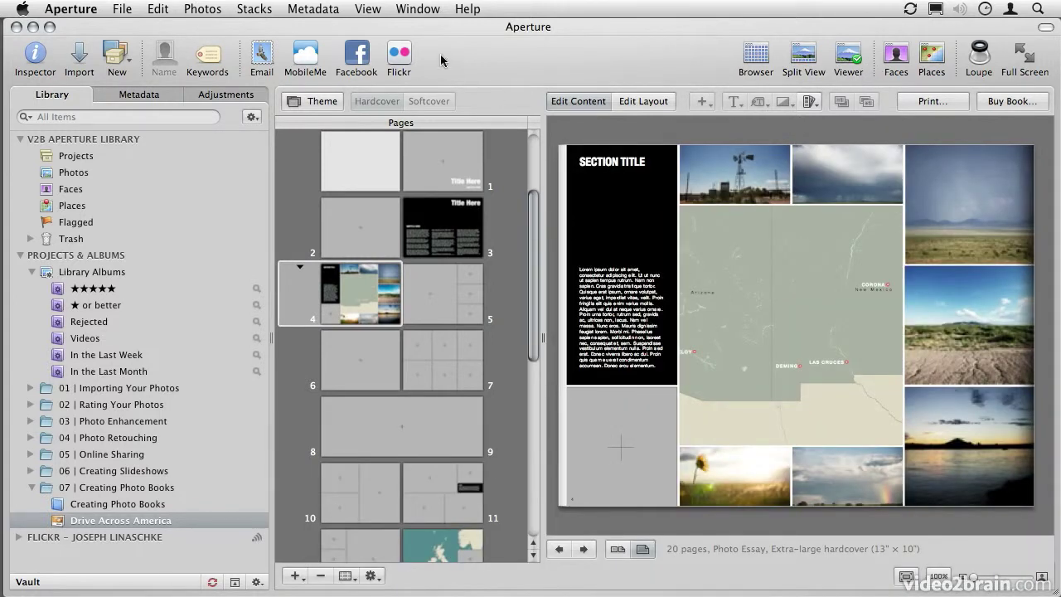
left_click(417, 9)
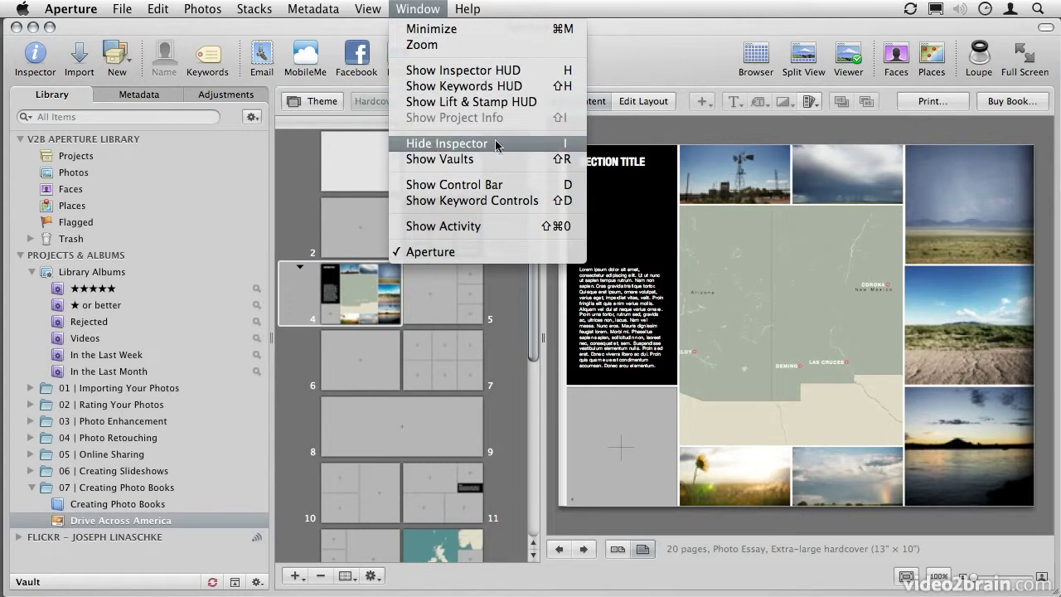
left_click(544, 147)
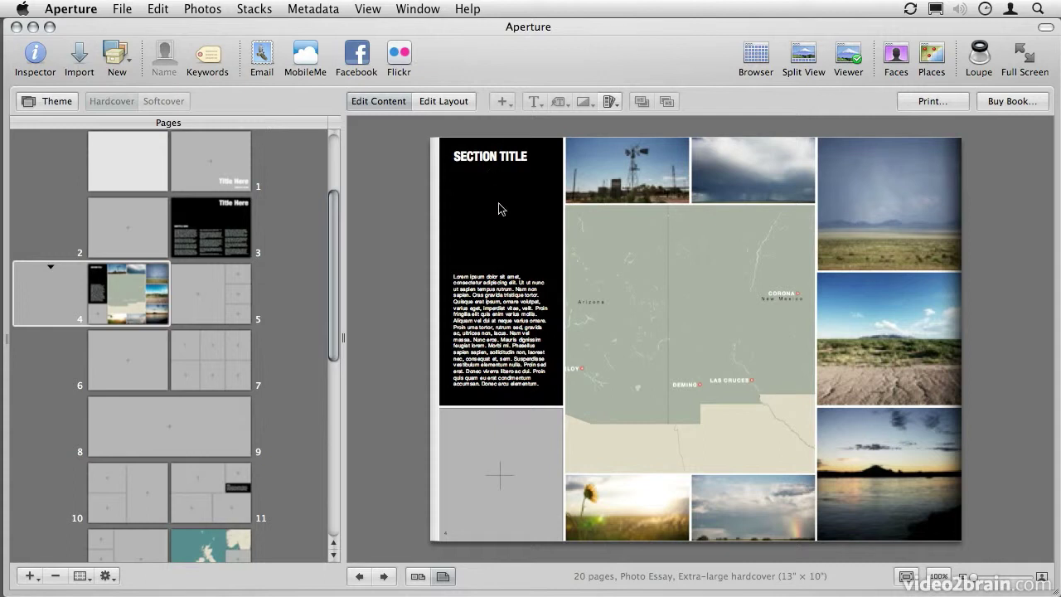
Open the options of the map on page 4, zoom the map out and go through its listed places
left_click(676, 325)
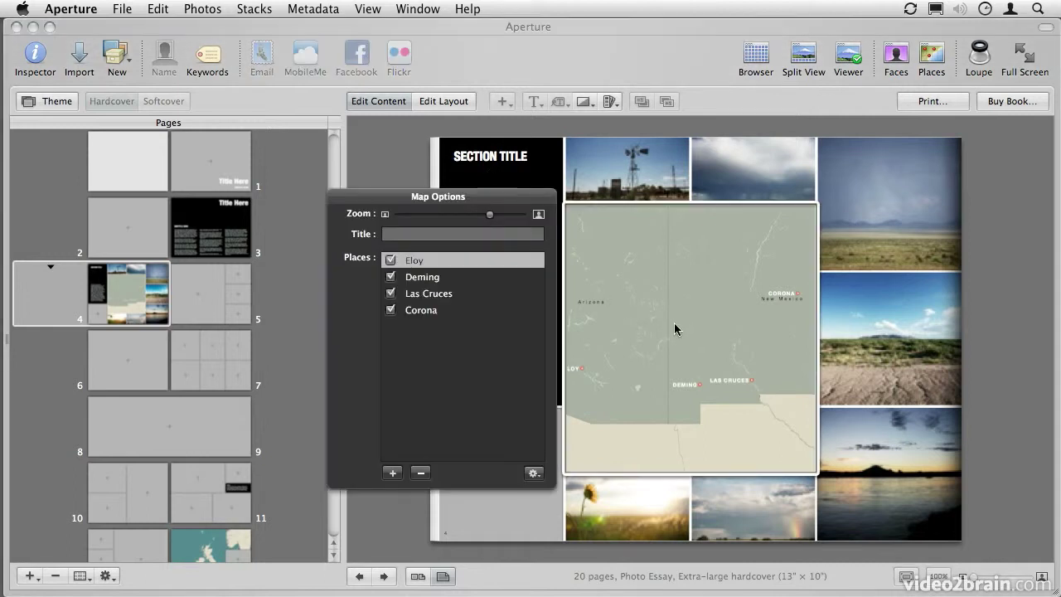
left_click_drag(490, 217, 467, 217)
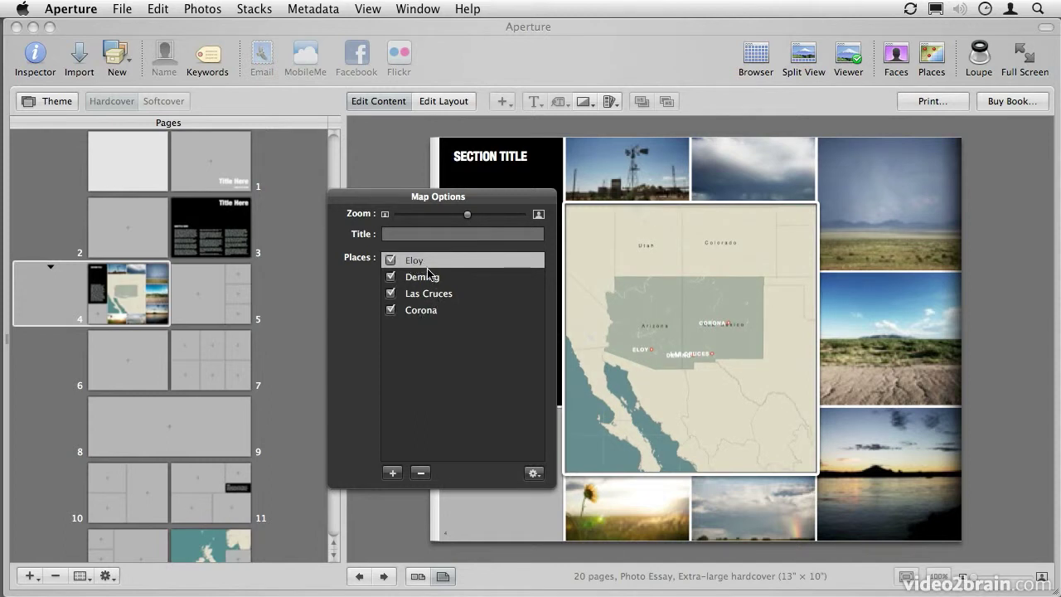
left_click(430, 277)
left_click(439, 293)
left_click(435, 310)
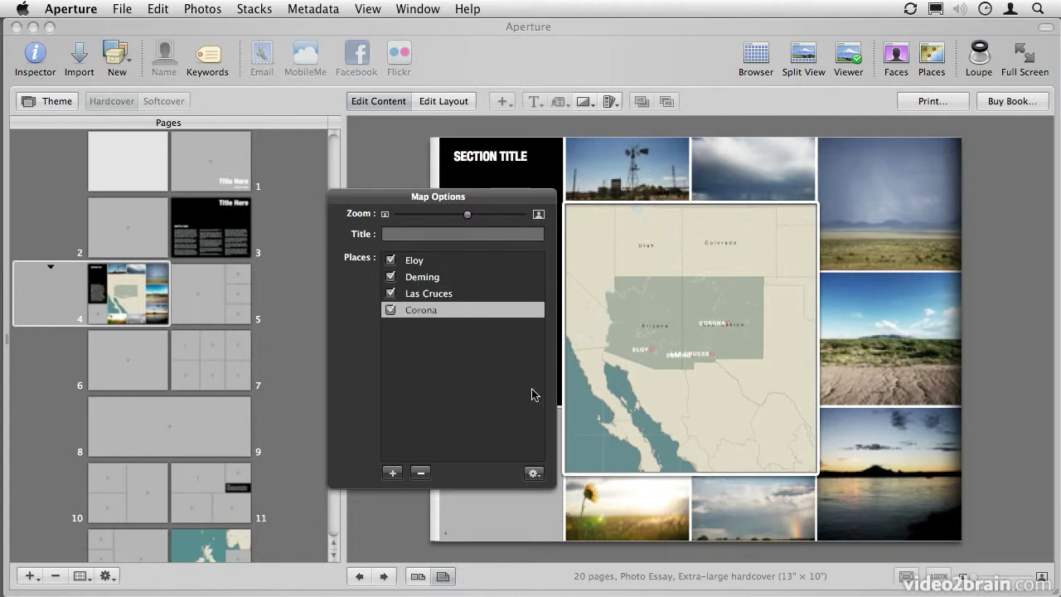
Connect the map's places with lines with arrowheads, and zoom the map in closer on the route
left_click(535, 474)
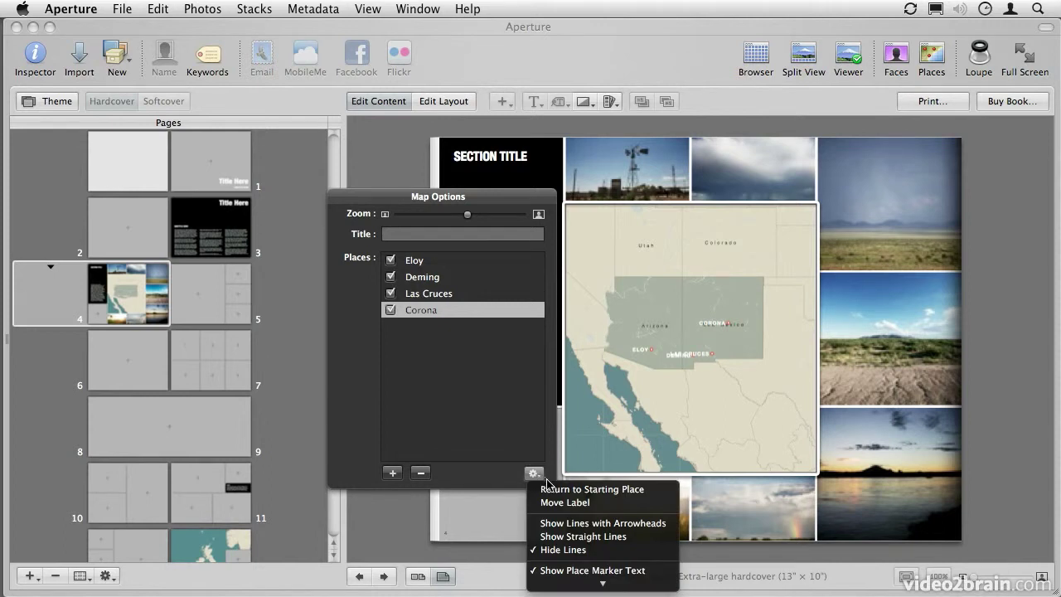
left_click(557, 523)
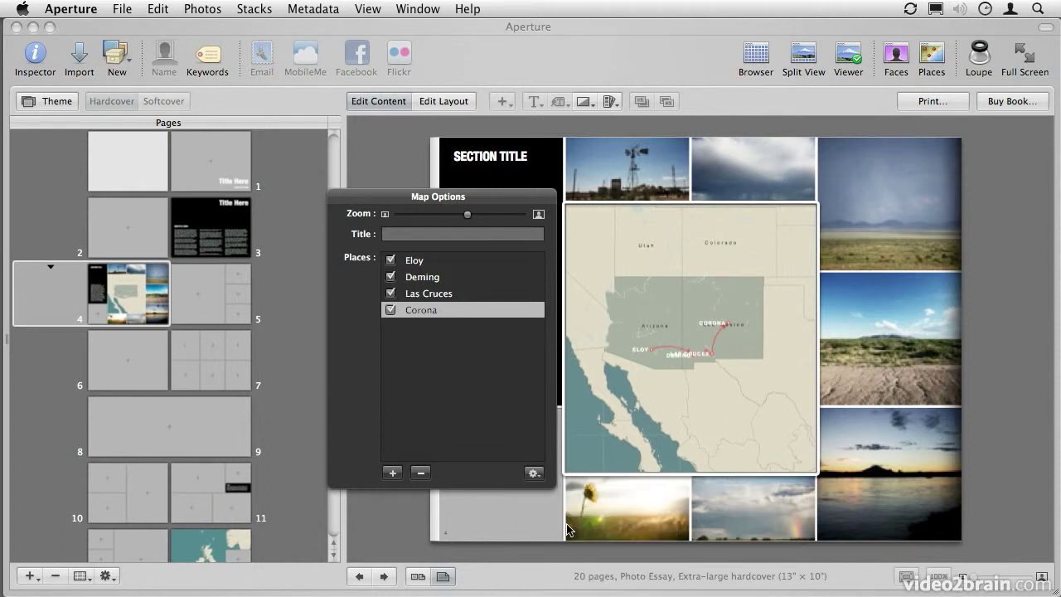
left_click_drag(468, 214, 484, 214)
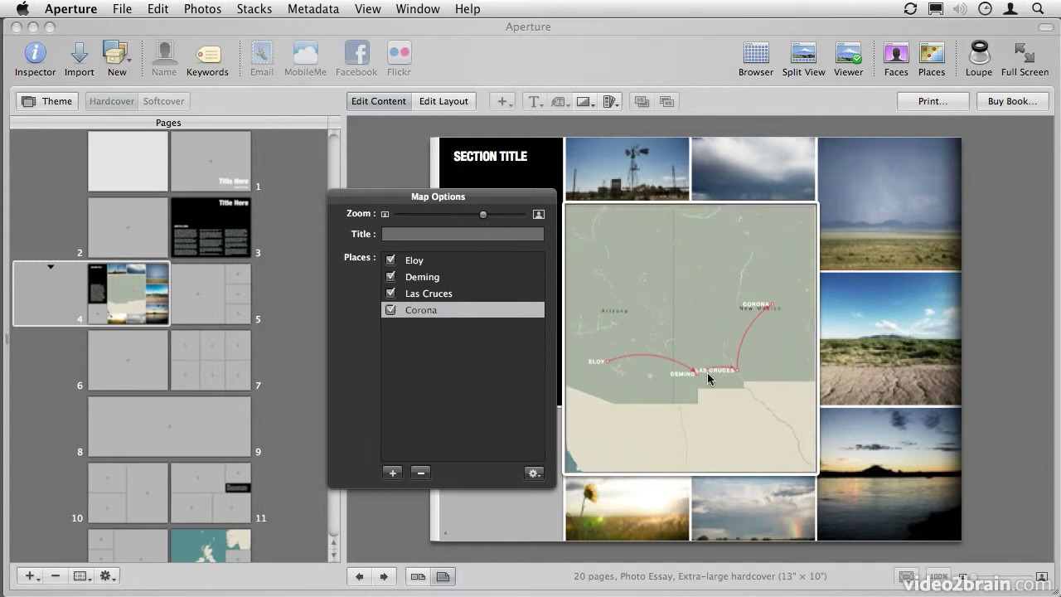
Remove Las Cruces, Corona, Deming and Eloy from the map's list of places
mouse_move(430, 307)
left_mouse_down()
mouse_move(432, 275)
mouse_move(430, 319)
left_mouse_up()
left_click(397, 295)
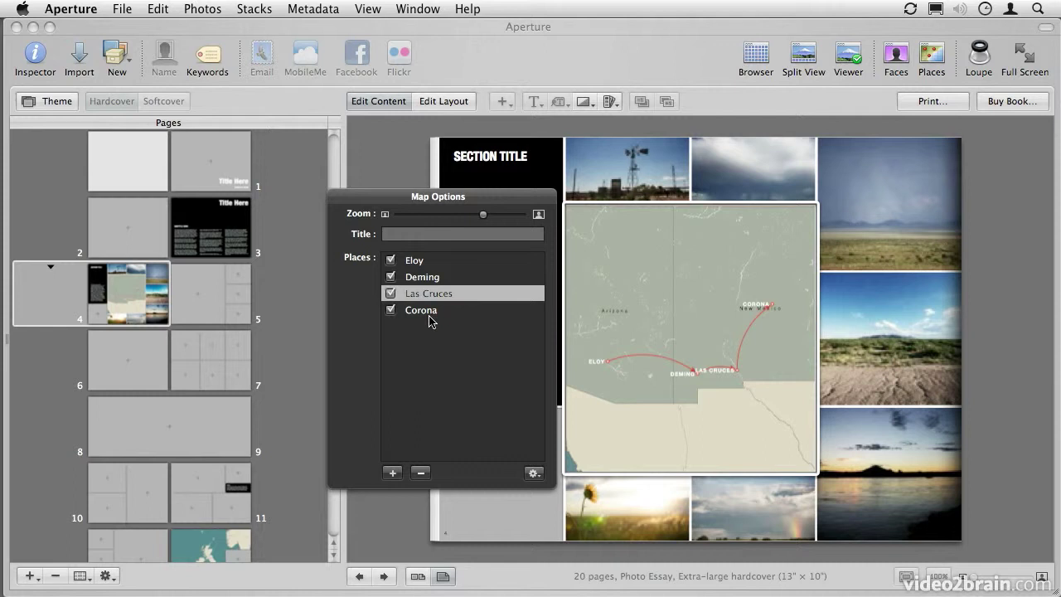
left_click(390, 293)
left_click(421, 472)
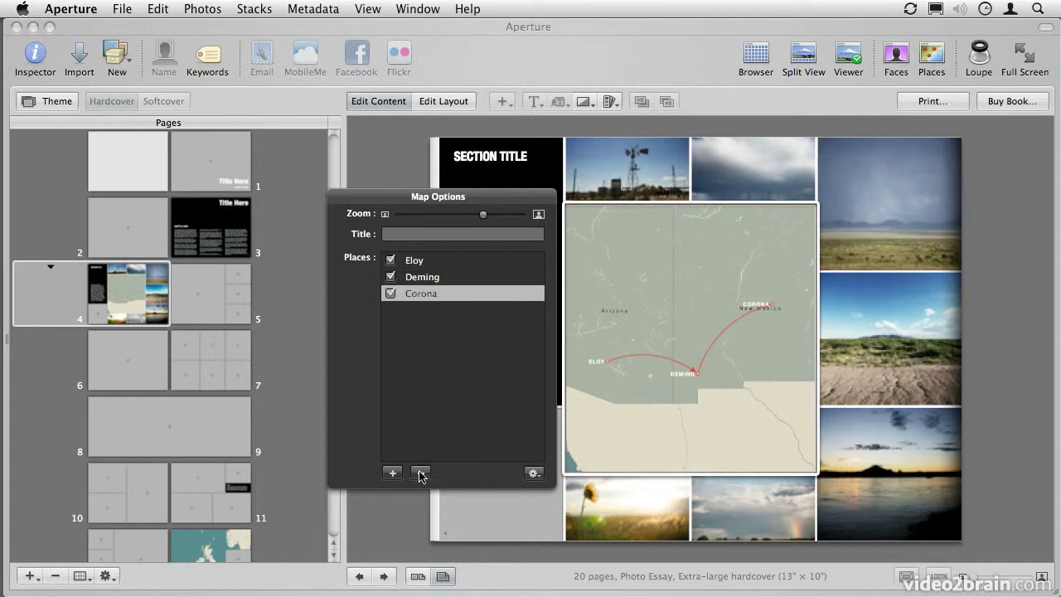
left_click(420, 472)
left_click(420, 472)
left_click(420, 473)
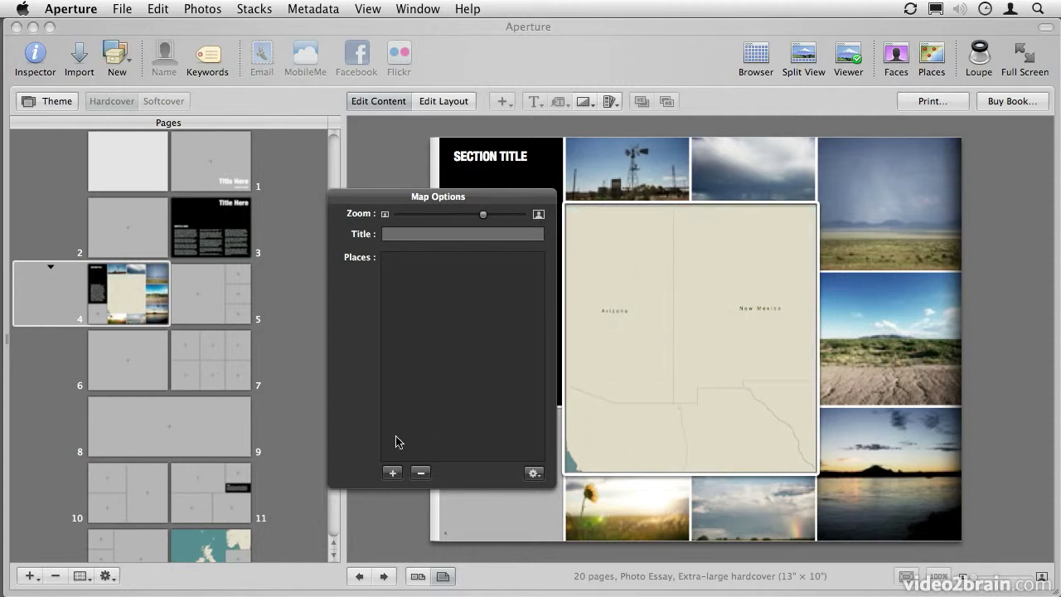
Add California, United States, as the first place in the map's list of places
left_click(393, 473)
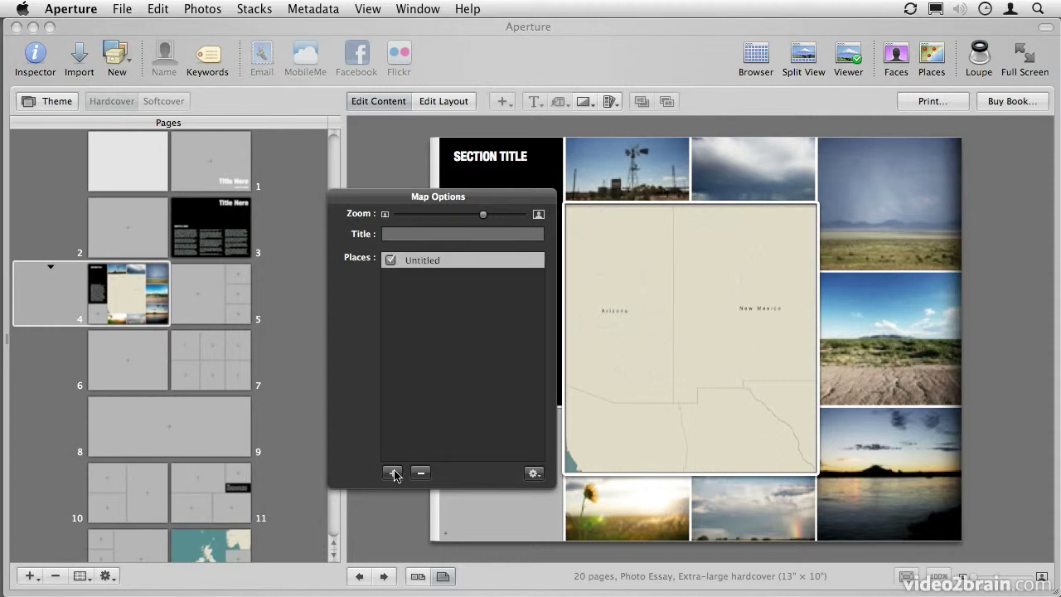
left_click(423, 259)
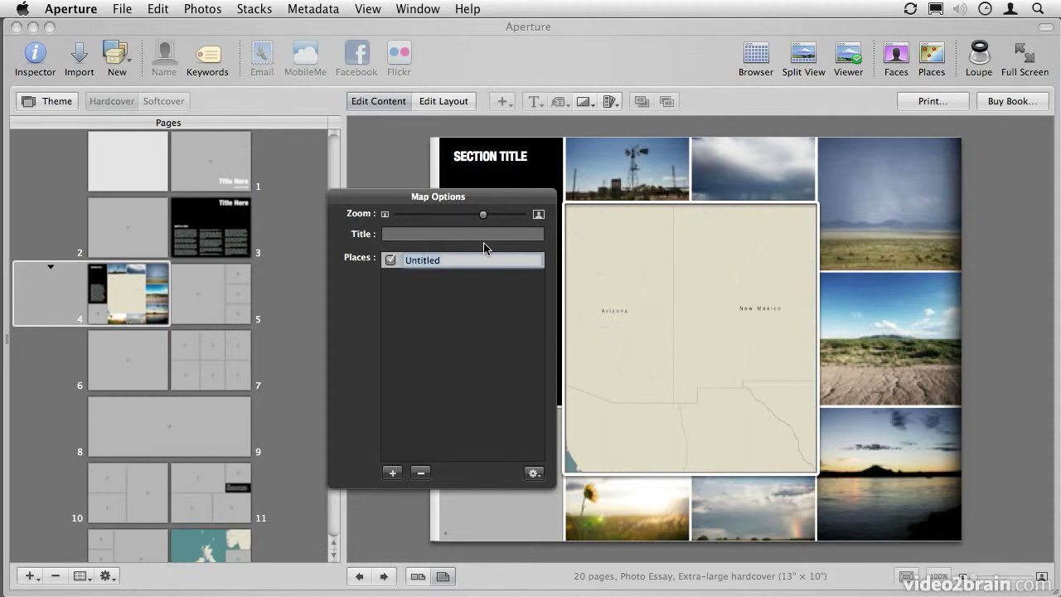
type("C")
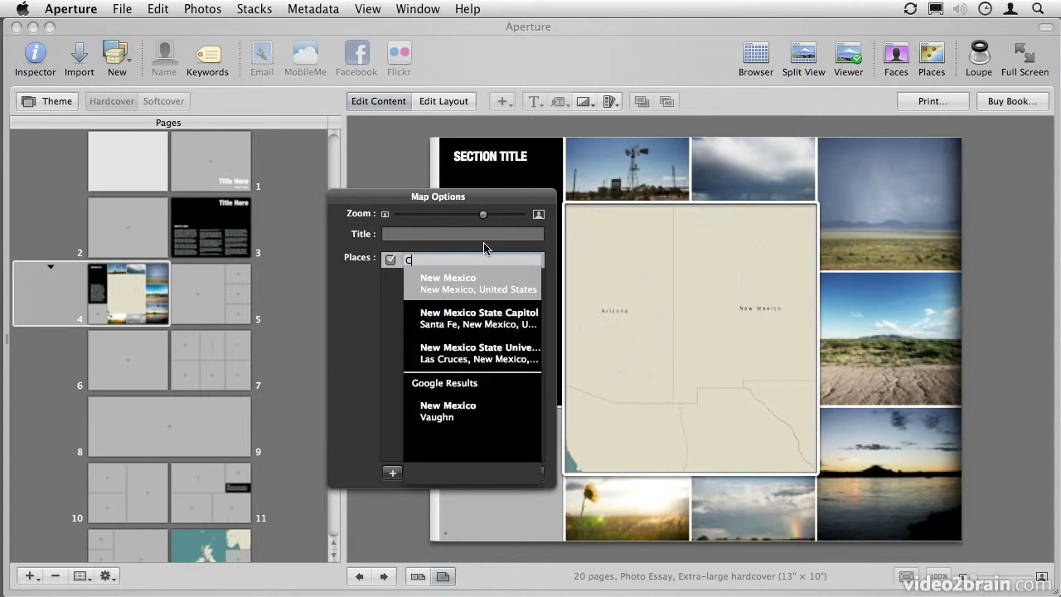
type("alifornia")
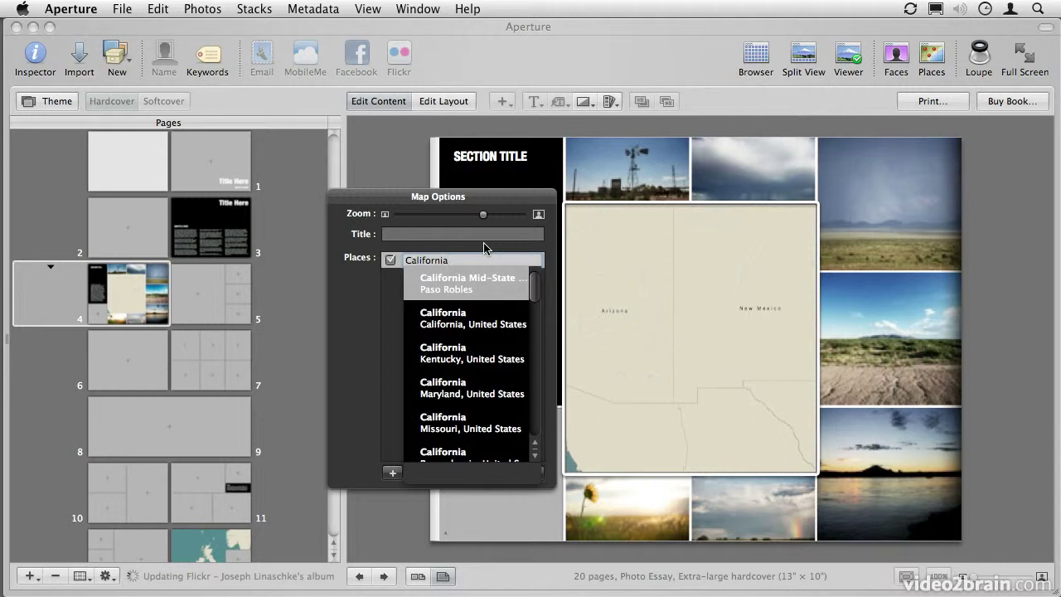
left_click(452, 319)
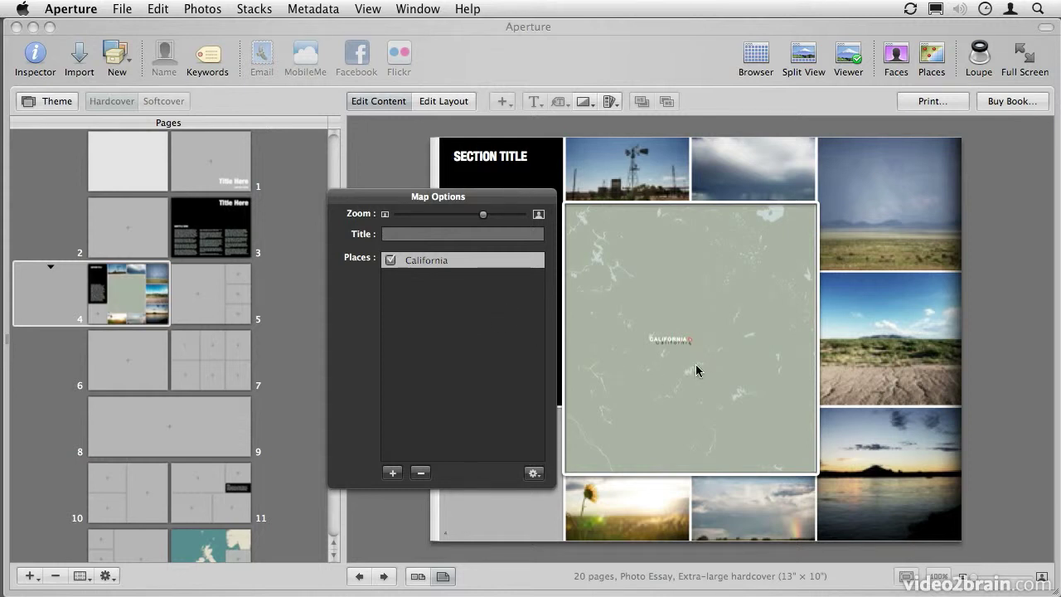
Add Arizona, United States, to the map as the second place after California
left_click(392, 472)
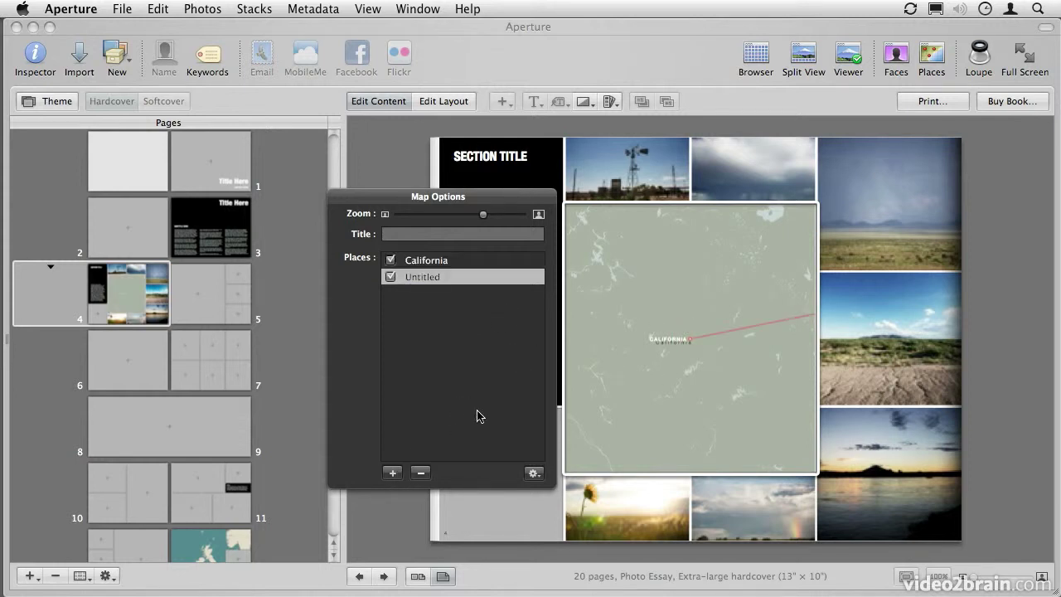
double_click(418, 277)
type("Arizona")
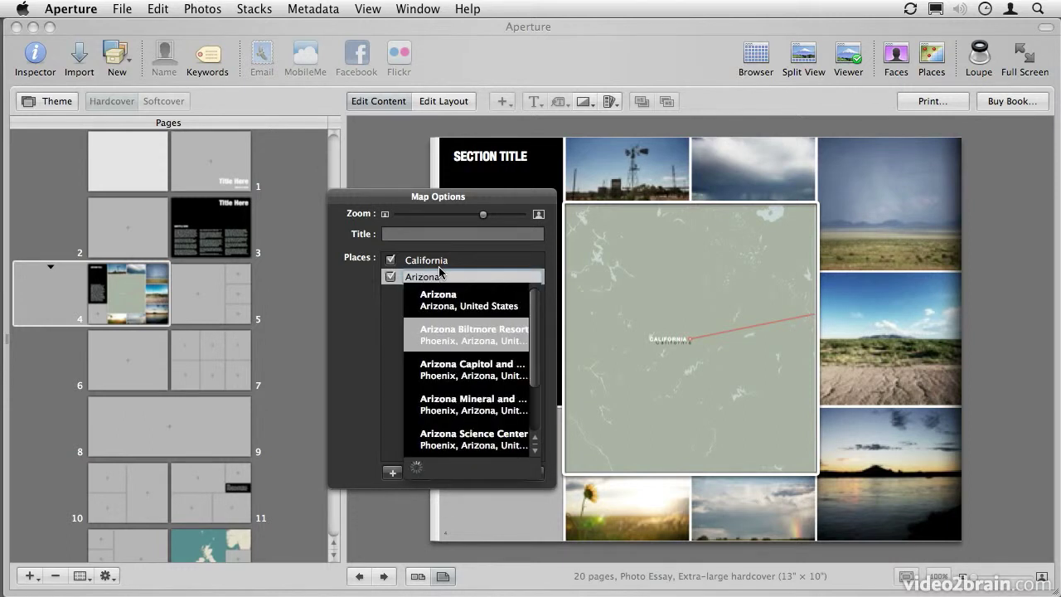
left_click(461, 305)
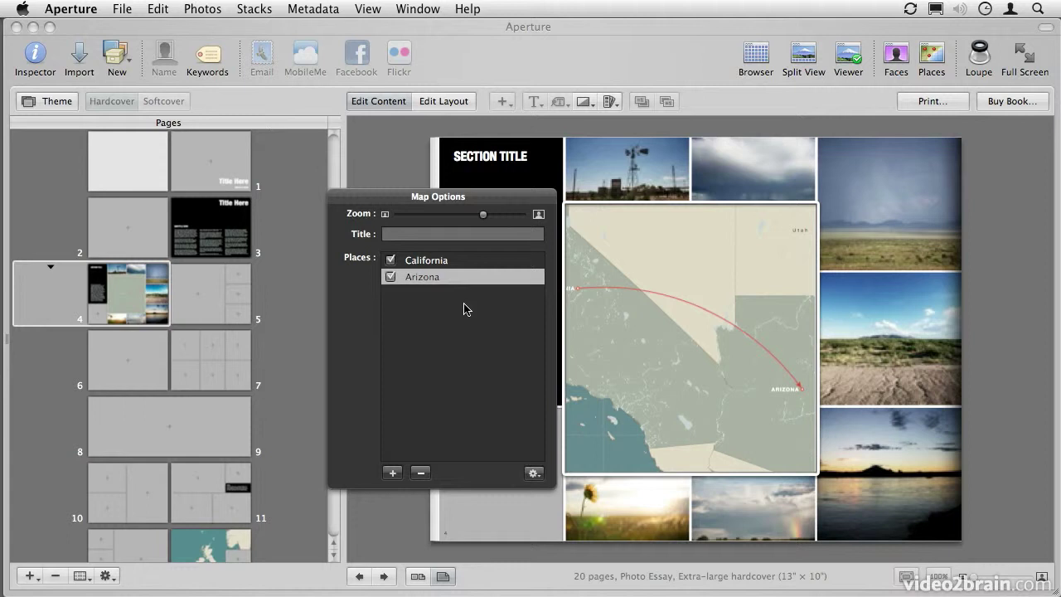
Add New Mexico, United States, as the third place and zoom the map out to fit the whole route
left_click(392, 473)
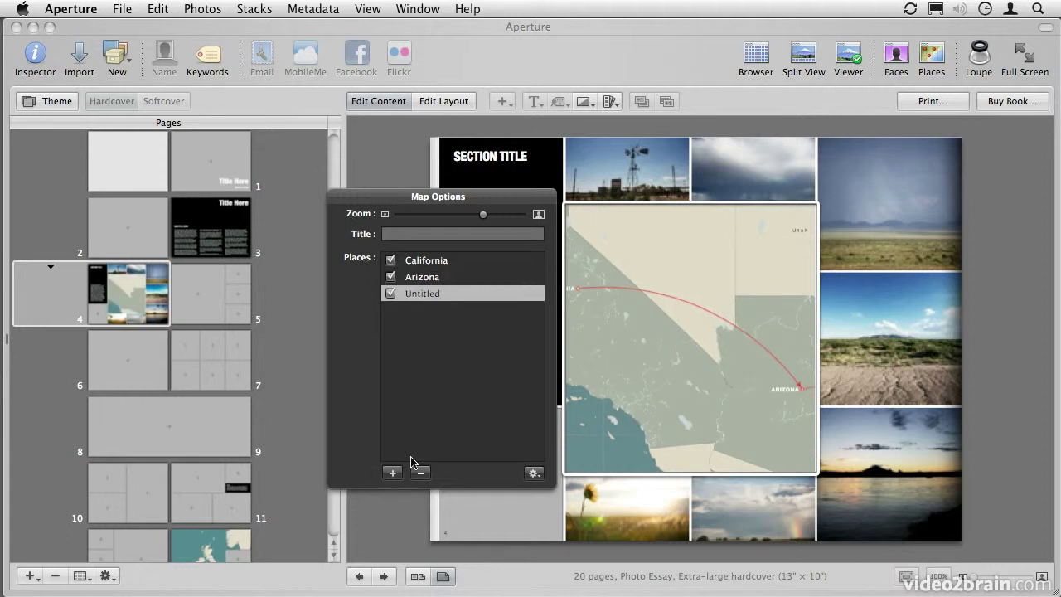
double_click(412, 292)
type("New Mexico")
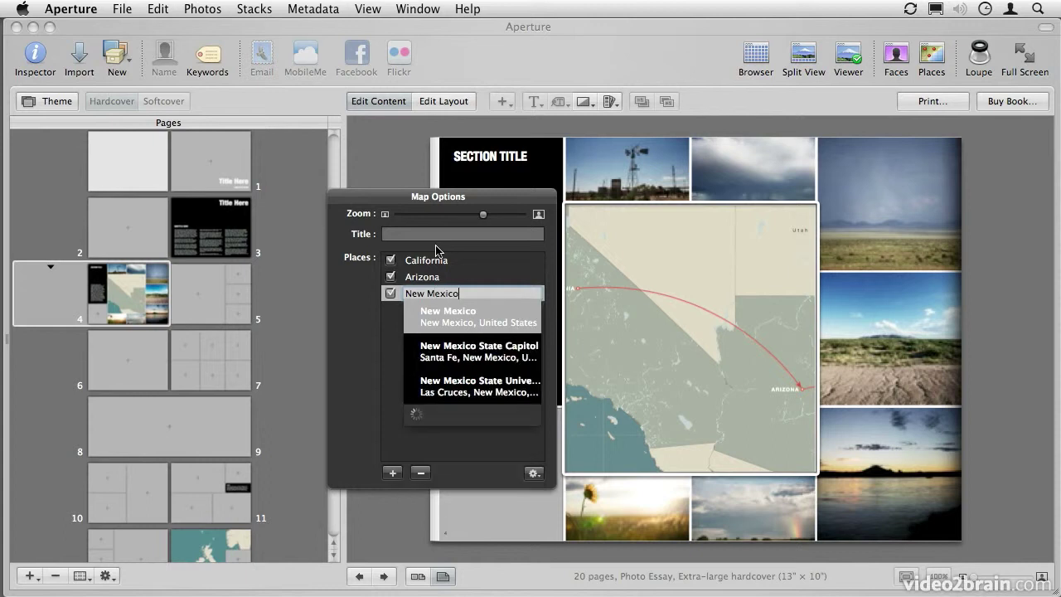
left_click(447, 319)
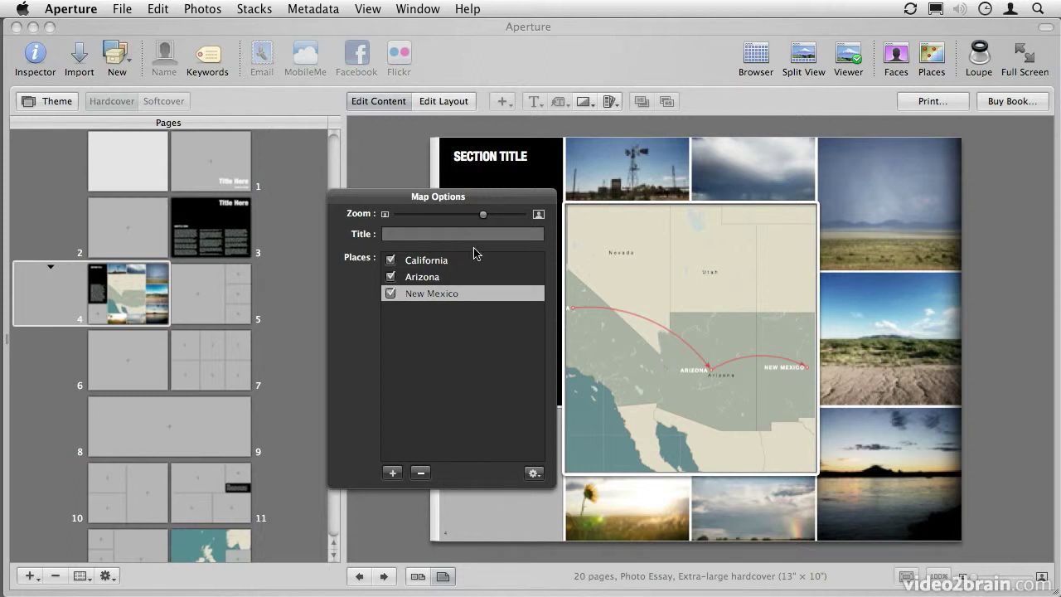
left_click_drag(475, 219, 467, 223)
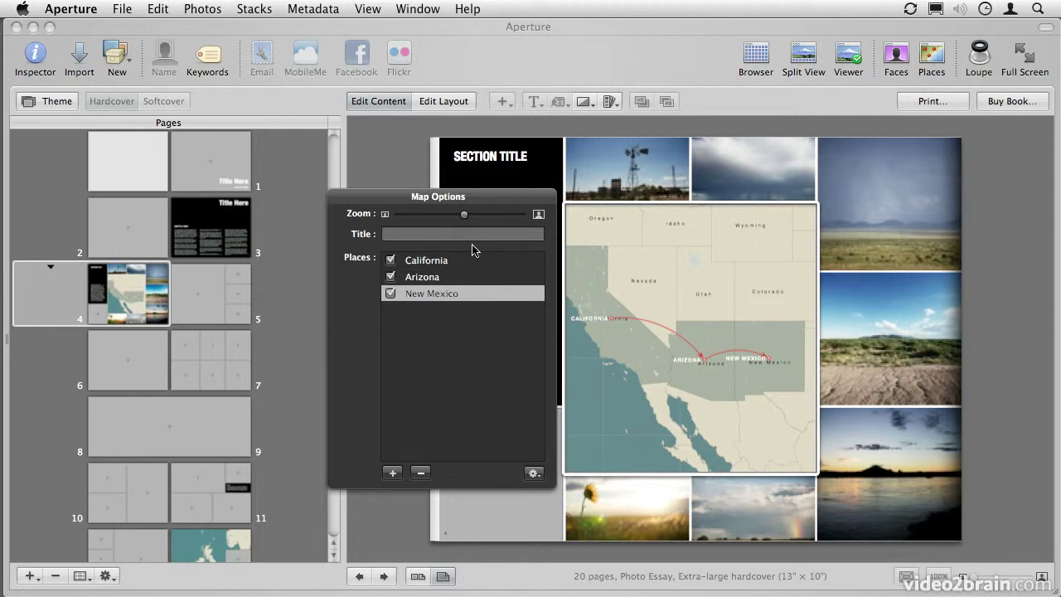
left_click(633, 179)
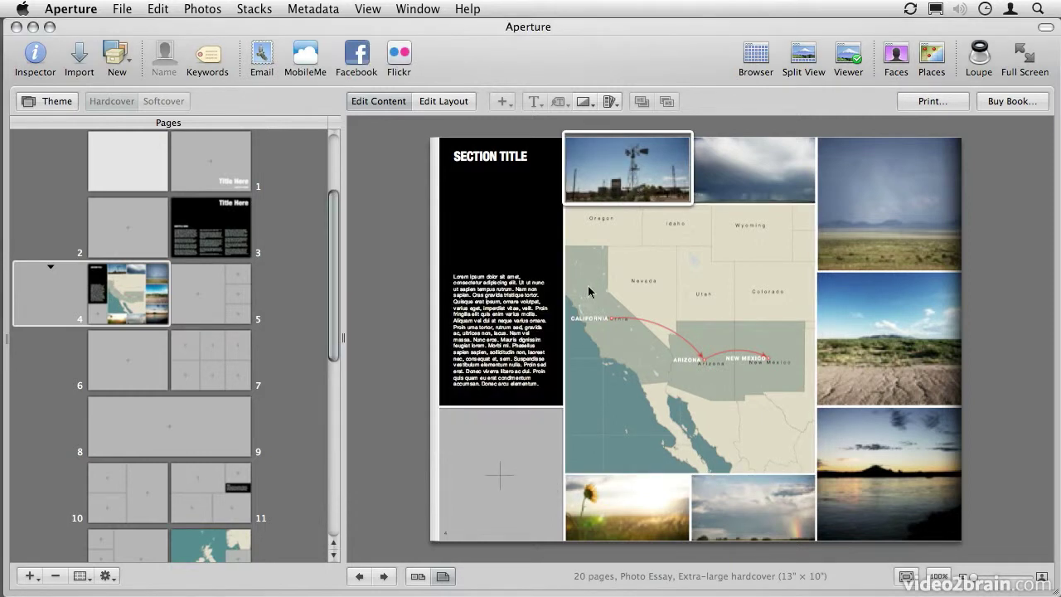
Switch the extra-large book to the Journal theme, accepting the possible loss of text and custom layouts
left_click(41, 104)
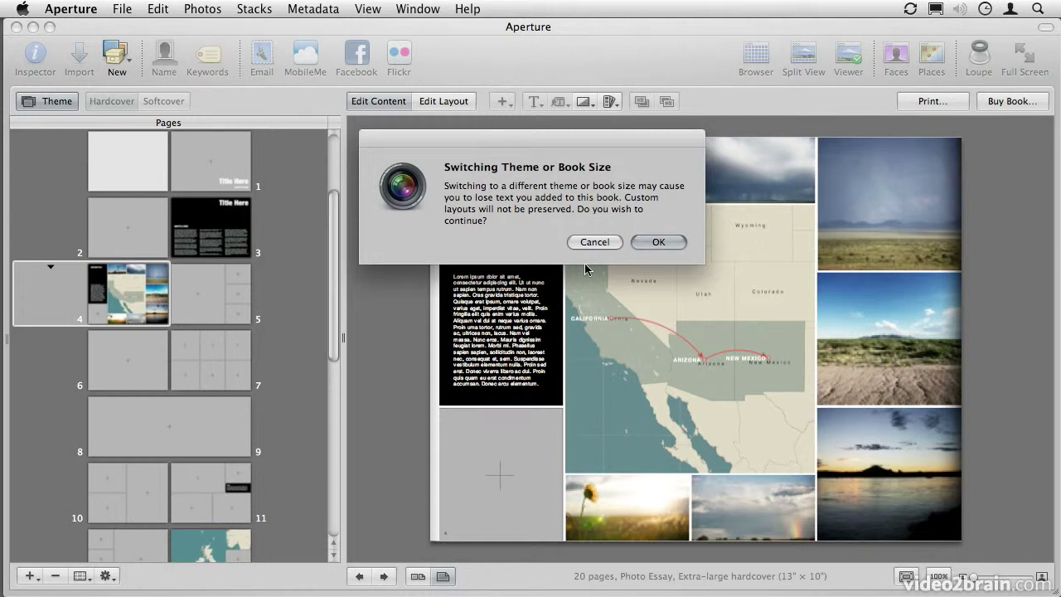
left_click(665, 243)
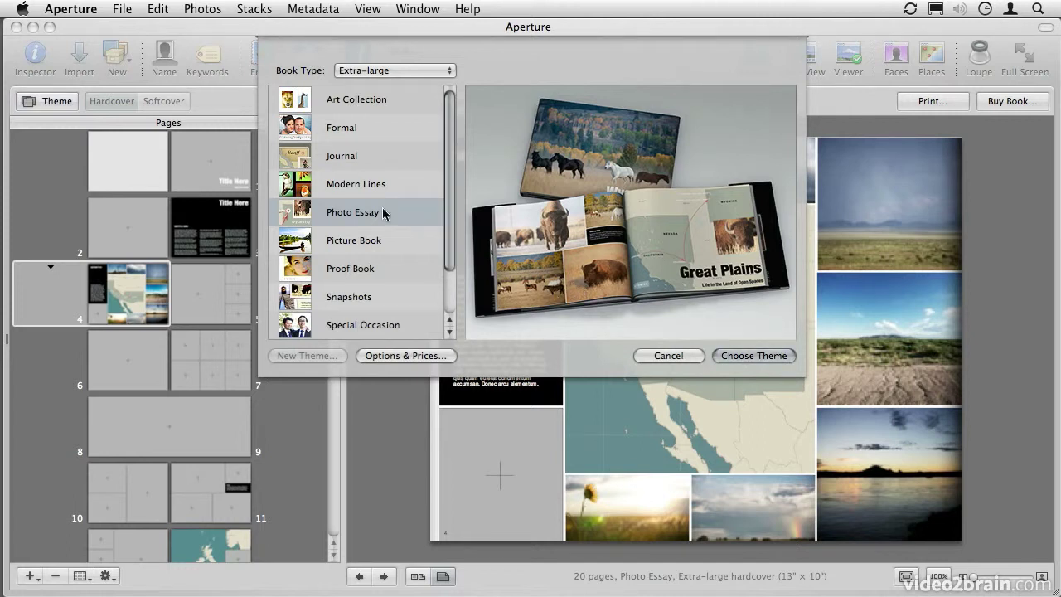
left_click(355, 157)
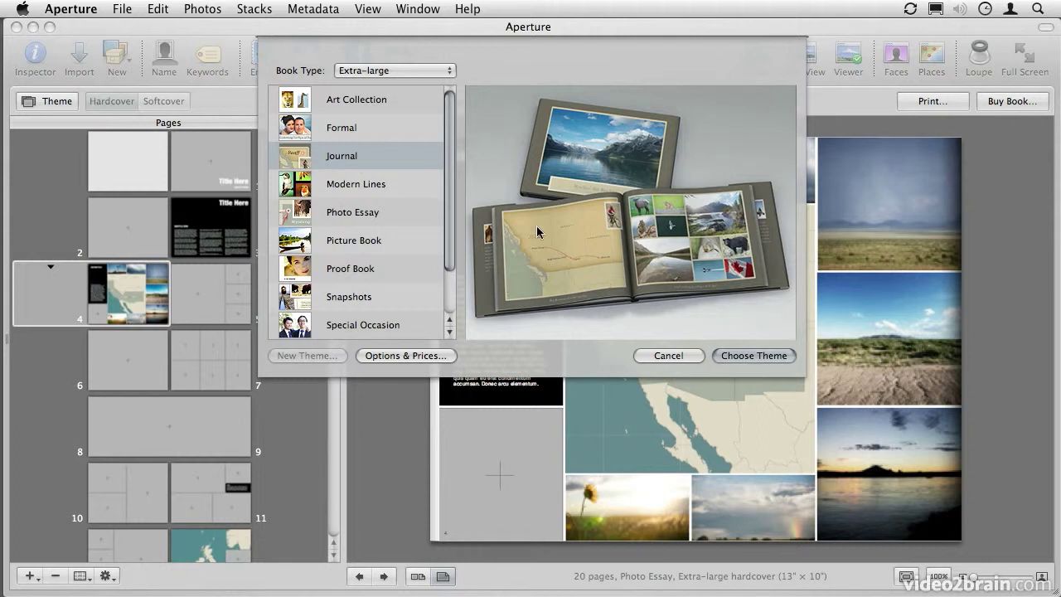
left_click(773, 357)
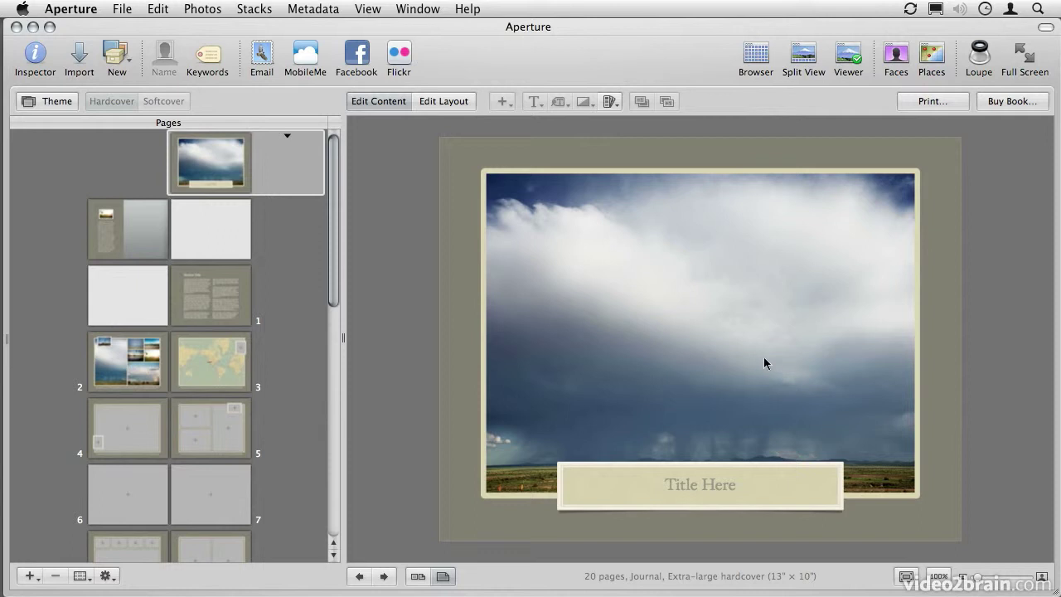
Place the sunflower photo in the empty photo frame on page 3, then show only the viewer again
left_click(234, 371)
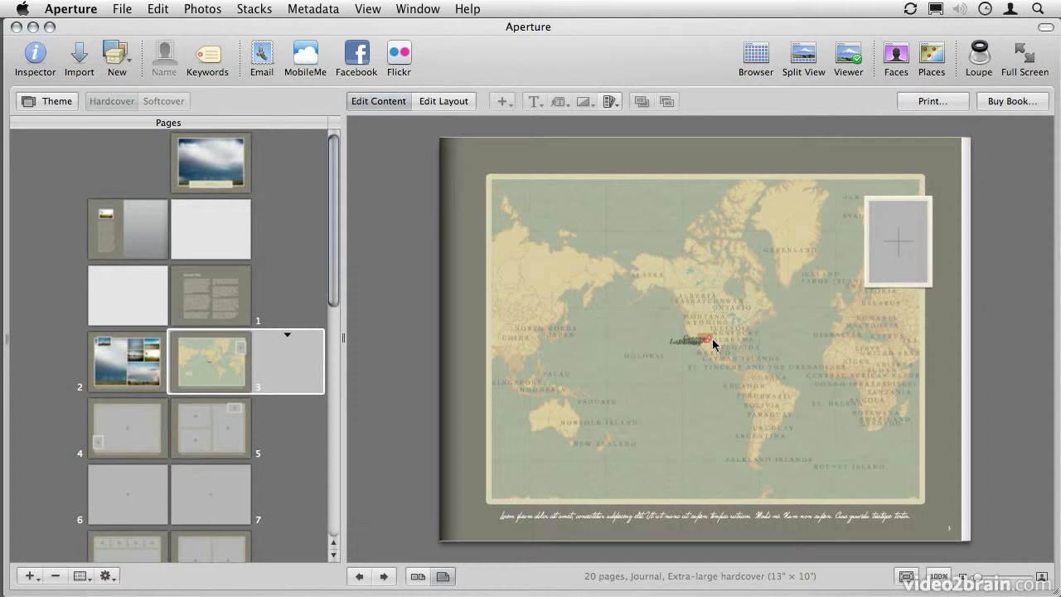
left_click(817, 63)
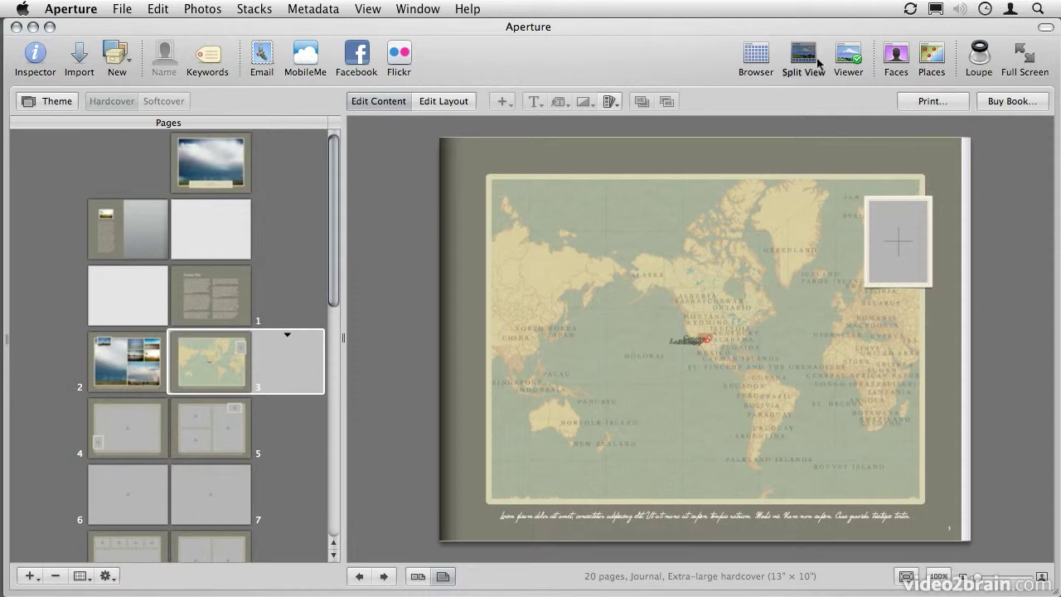
left_click_drag(845, 530, 836, 217)
left_click(841, 211)
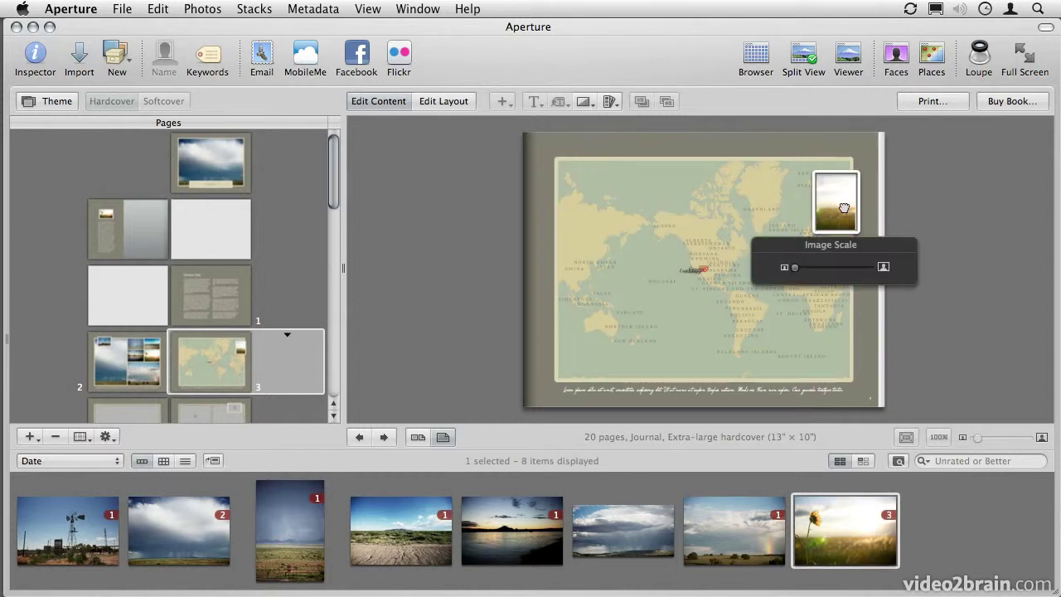
left_click(854, 61)
Zoom the map on page 3 in on Arizona and New Mexico and close its options
left_click(678, 303)
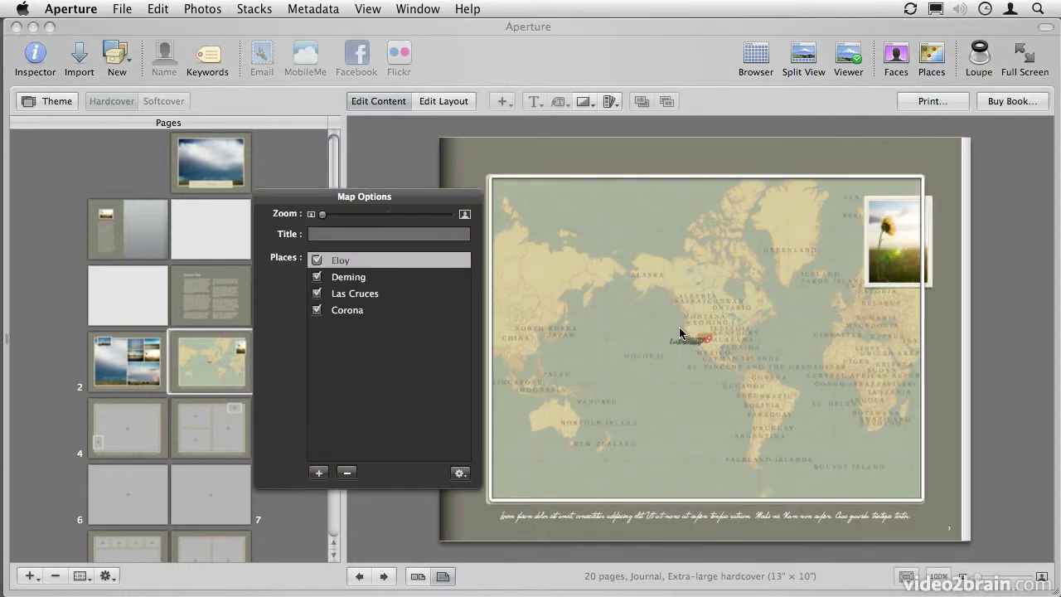
left_click_drag(322, 214, 401, 215)
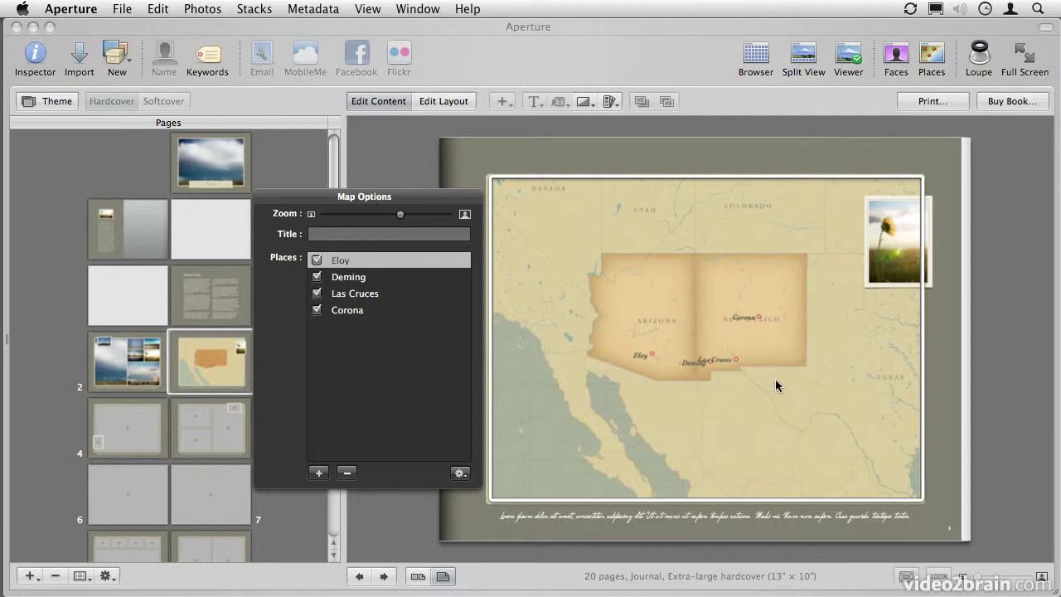
left_click(409, 156)
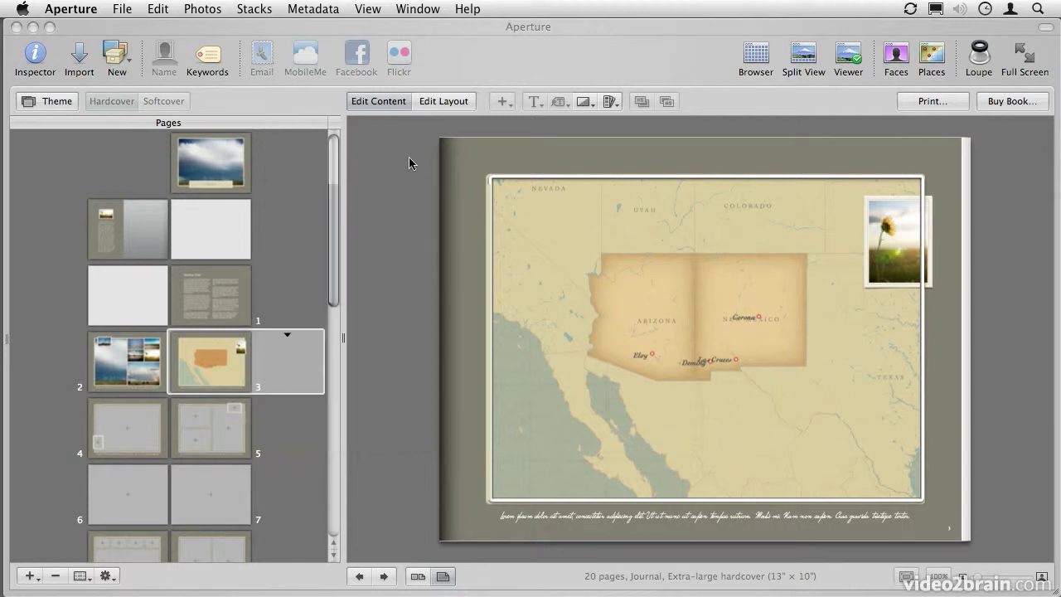
Change the layout of page 3 to Intro Page - 1 Column + Map
left_click(285, 335)
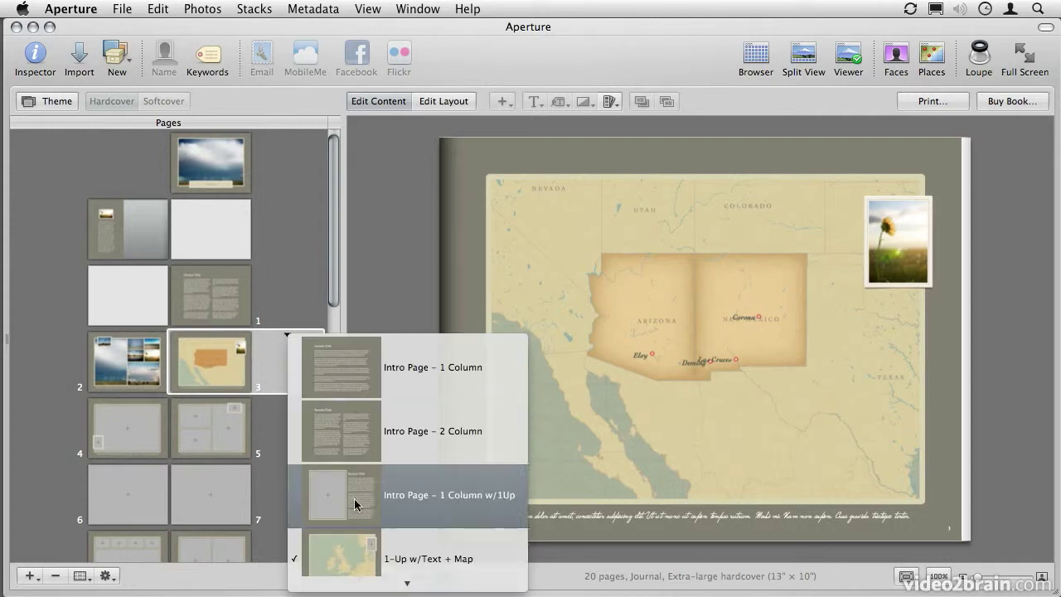
mouse_move(352, 585)
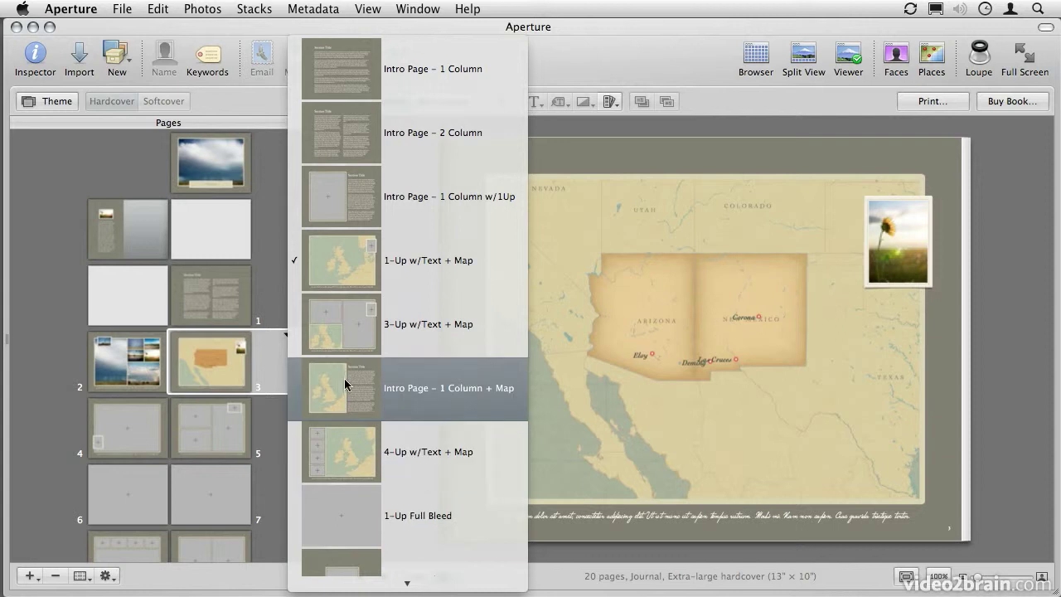
left_click(355, 388)
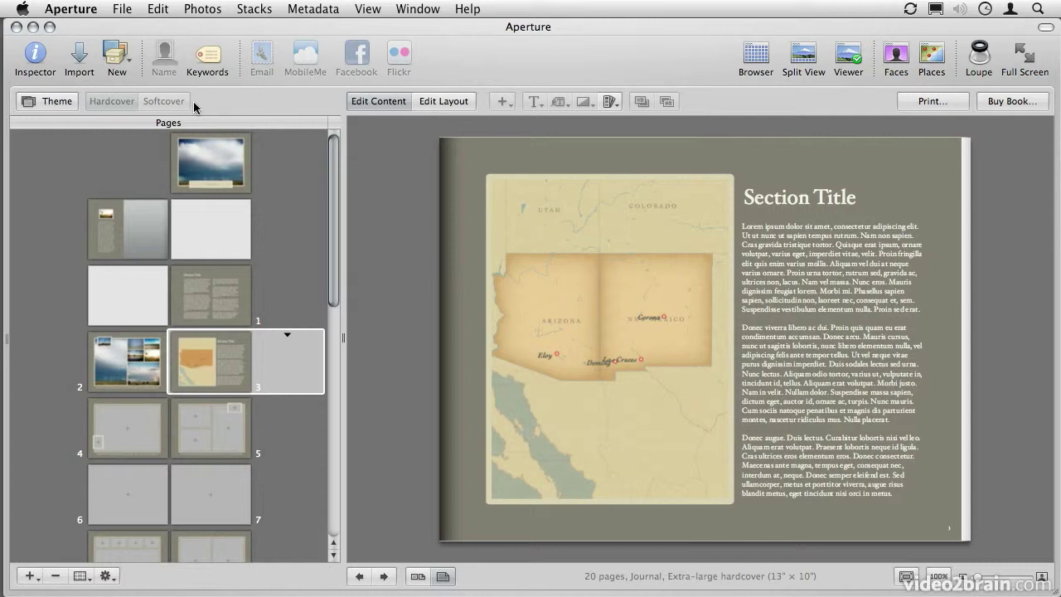
Switch the extra-large book to the Snapshots theme, accepting the theme change warning
left_click(52, 109)
left_click(651, 243)
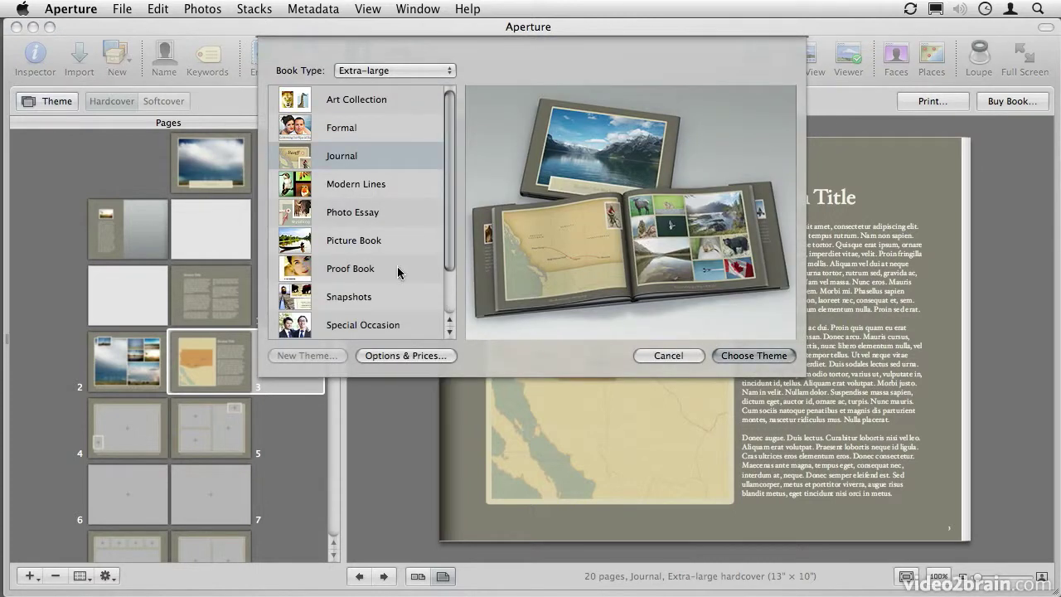
left_click(356, 296)
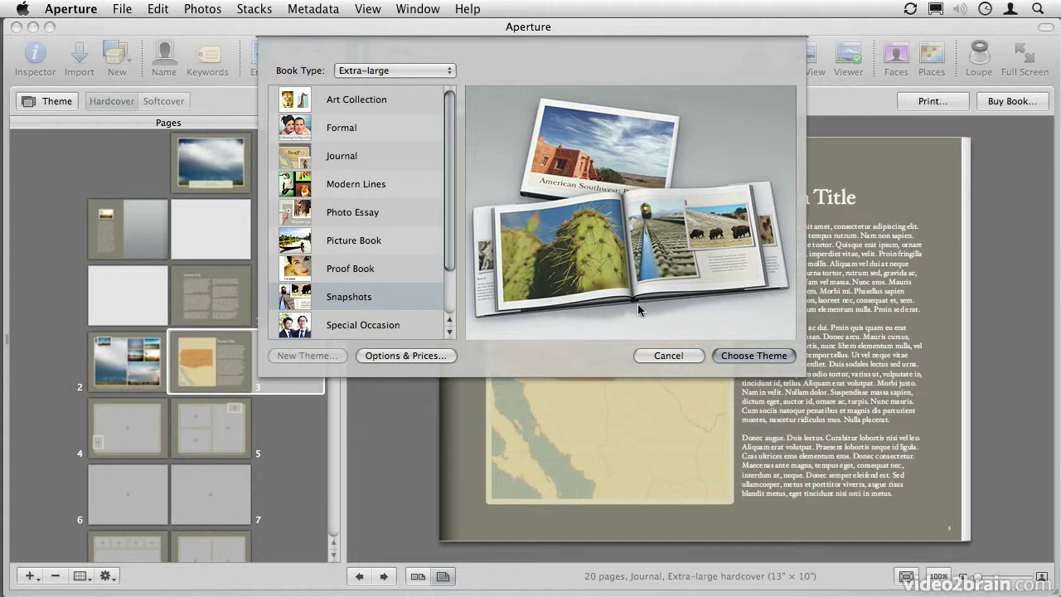
left_click(729, 358)
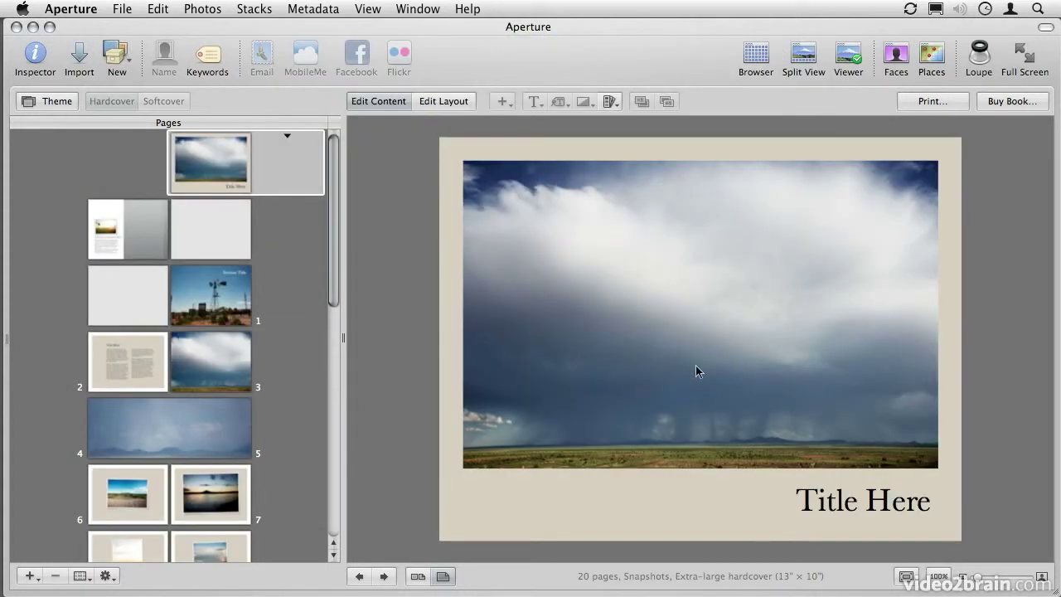
Change the layout of page 7 to 3-up Snapshots - Small, 2x Medium
left_click(218, 474)
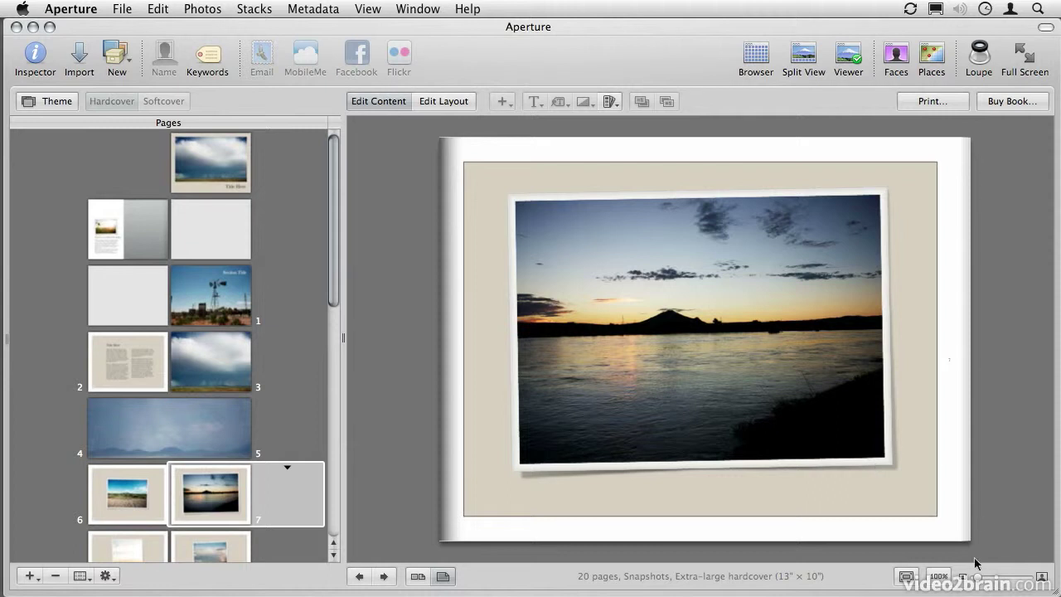
left_click_drag(983, 578, 1008, 577)
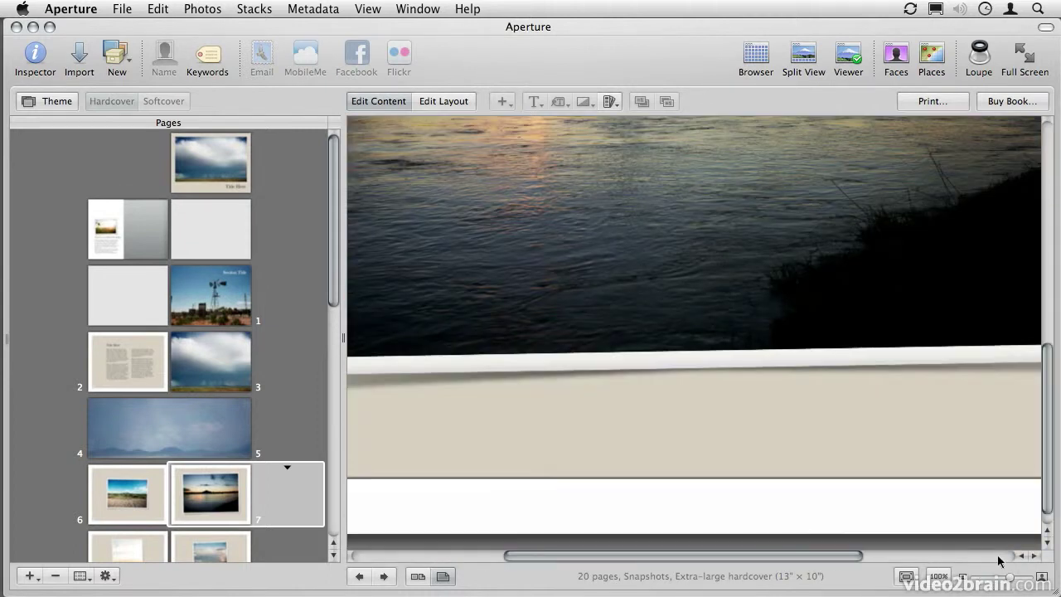
left_click(998, 557)
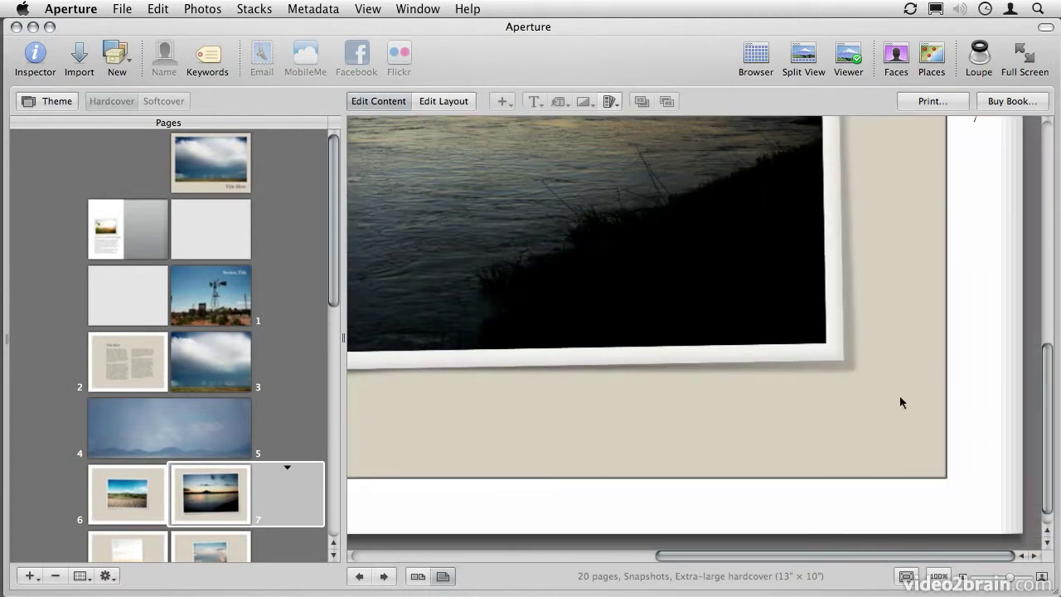
left_click(286, 466)
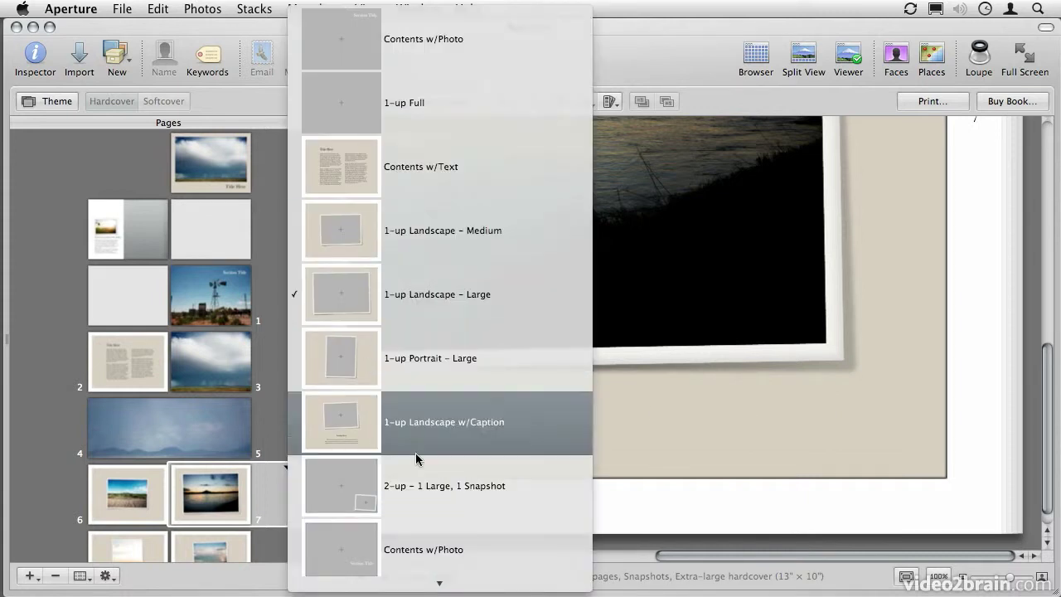
mouse_move(409, 580)
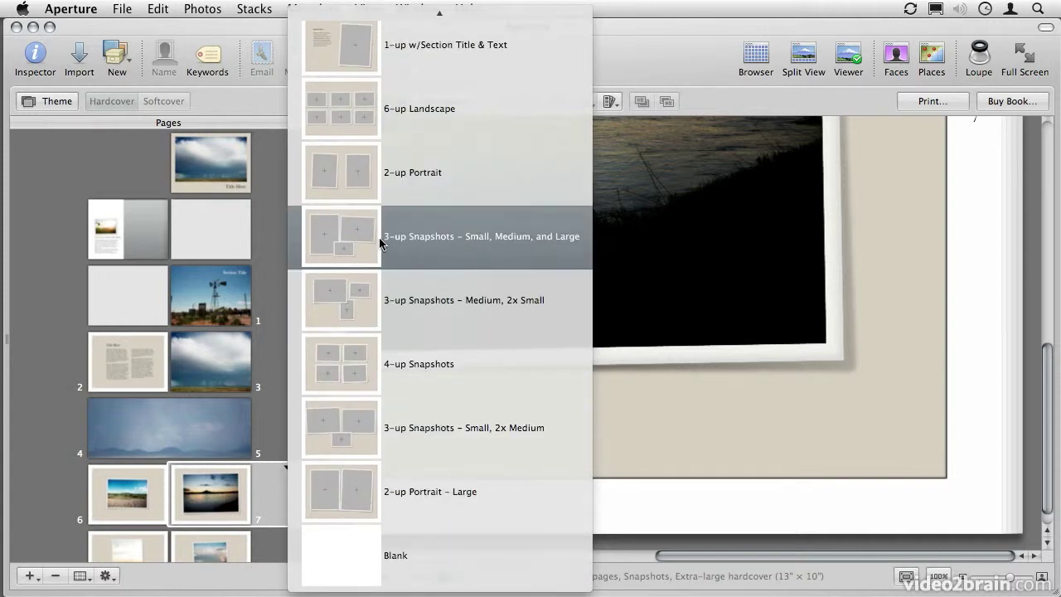
left_click(374, 440)
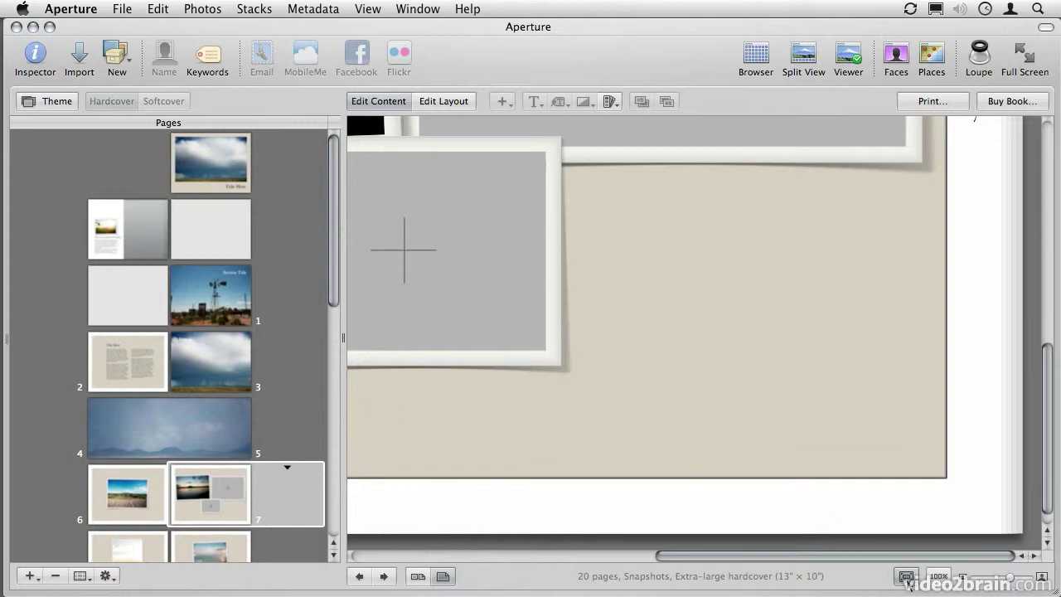
Switch the extra-large book to the Special Occasion theme
left_click(907, 576)
left_click(49, 101)
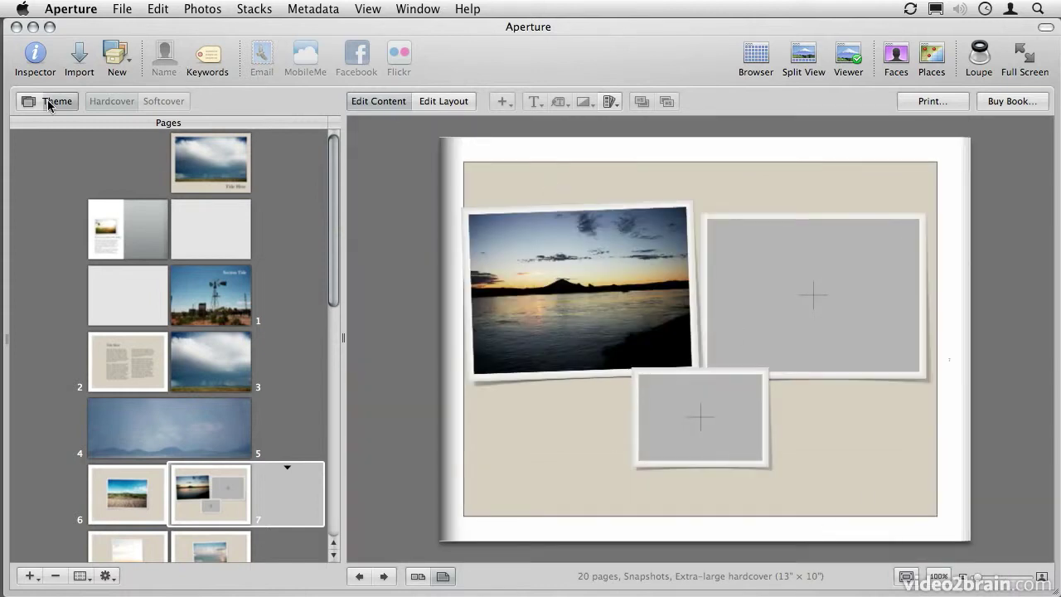
left_click(656, 242)
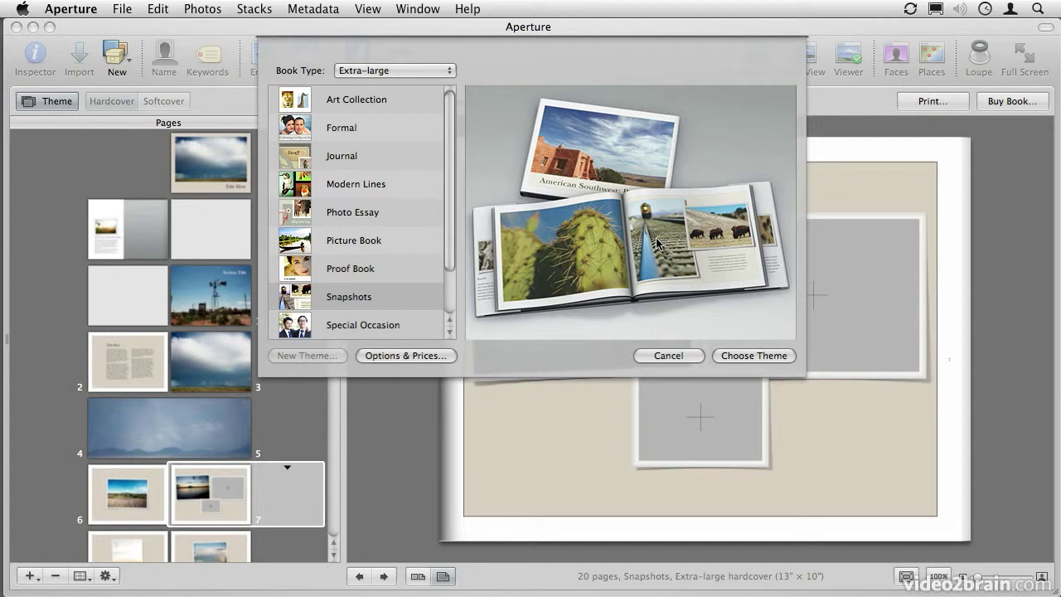
left_click(351, 325)
left_click(743, 356)
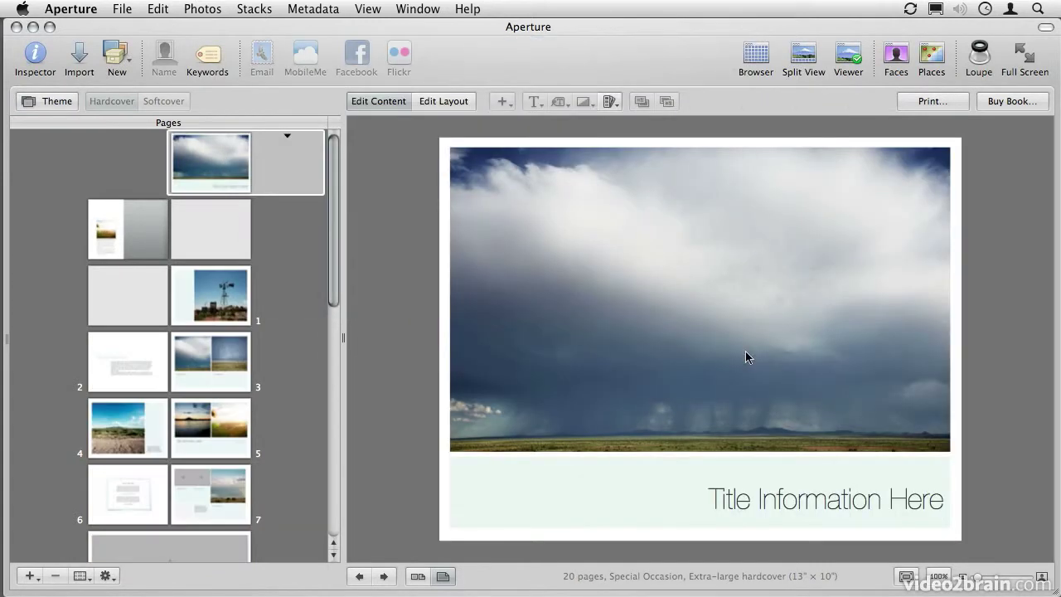
Change the layout of page 3 to Text
left_click(208, 346)
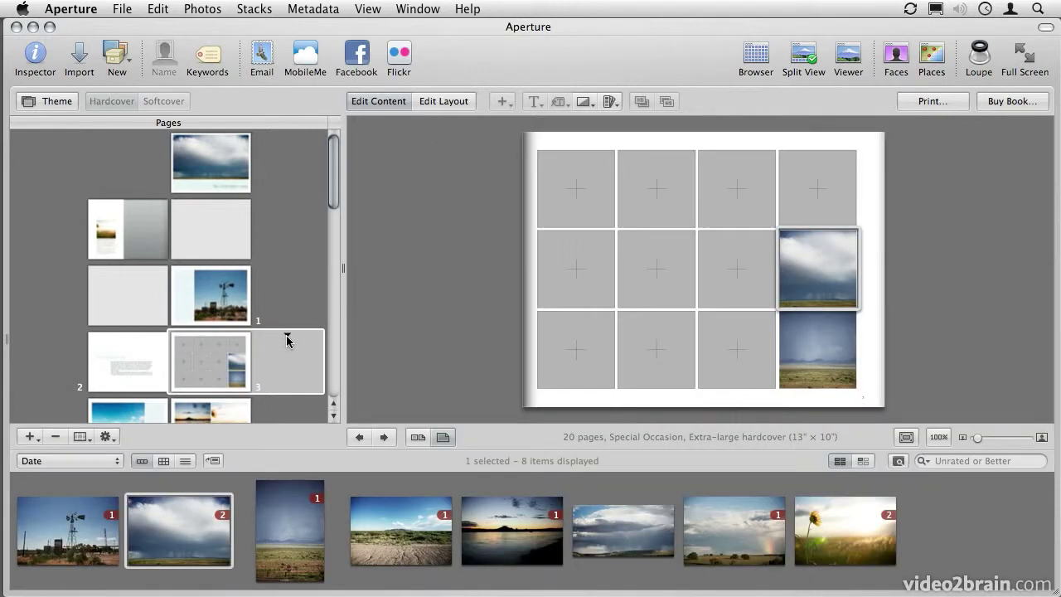
left_click(287, 335)
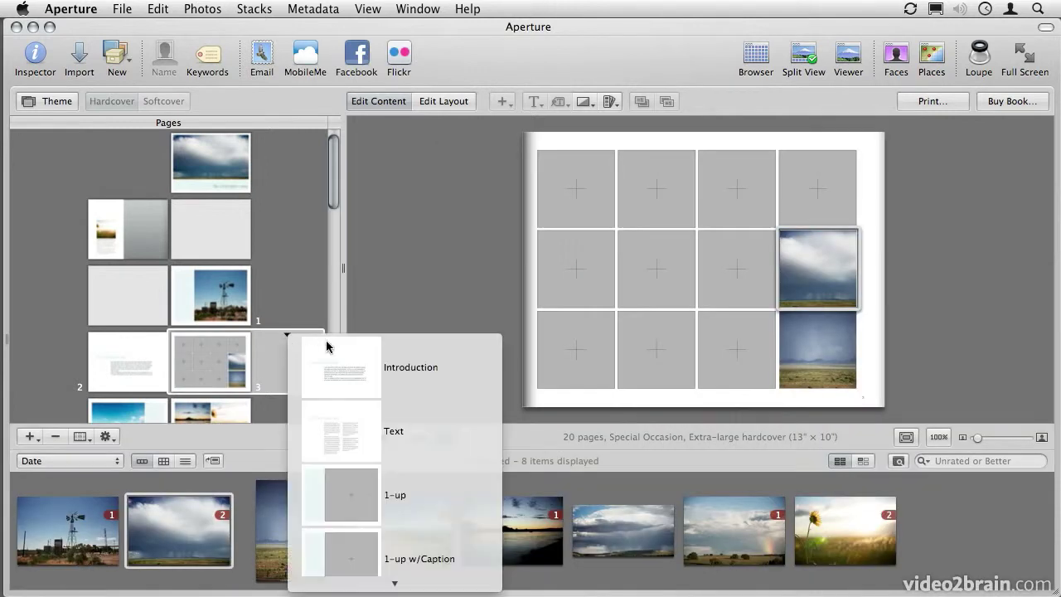
left_click(370, 427)
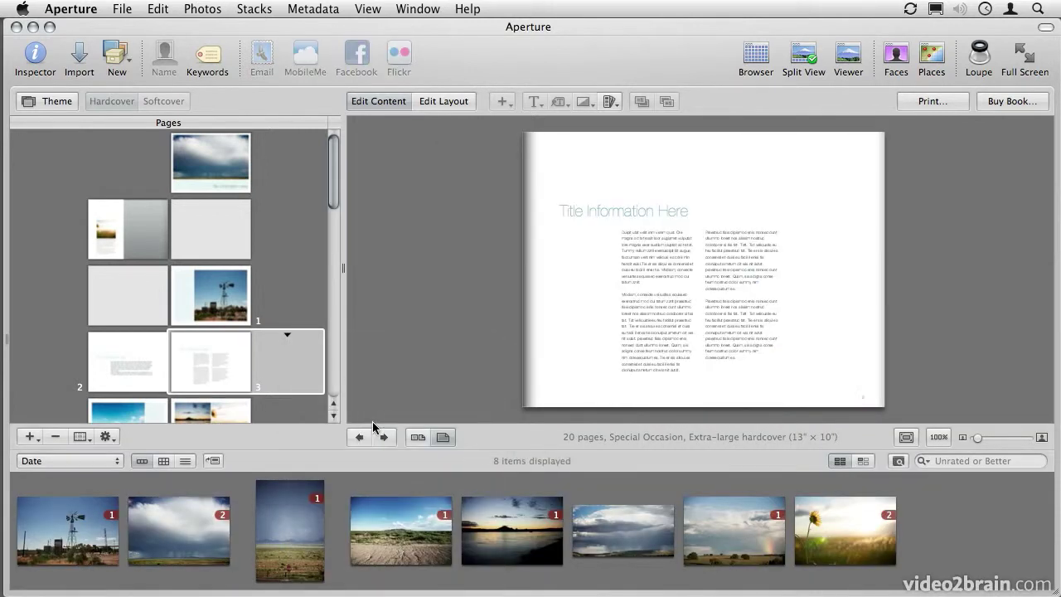
Change the layout of page 3 to Attendees and select the placeholder names in its text columns
left_click(286, 334)
mouse_move(366, 594)
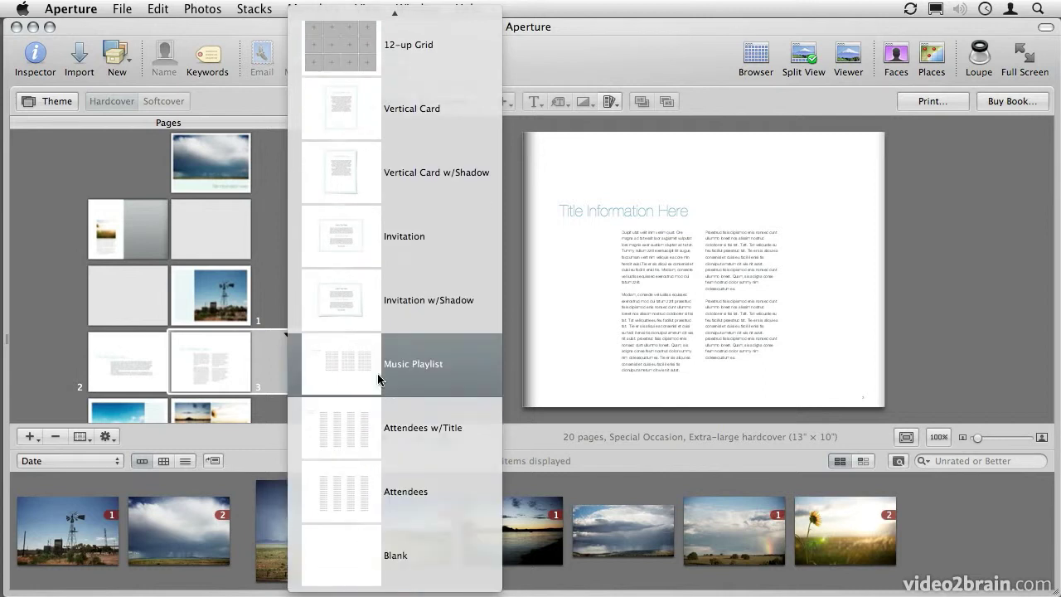
left_click(356, 488)
left_click_drag(977, 437, 1009, 437)
left_click(623, 249)
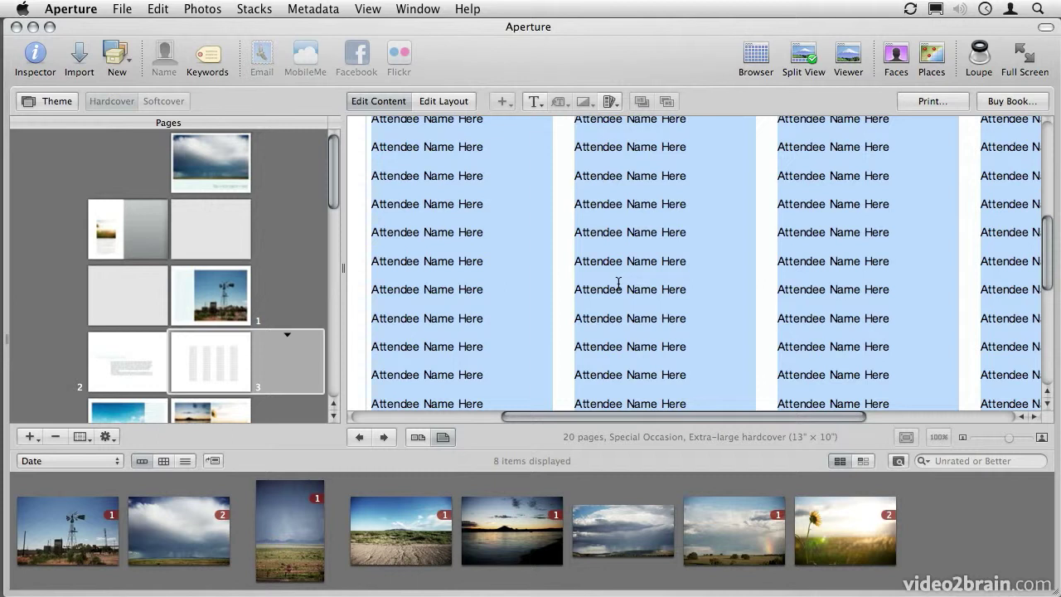
Copy the whole list from Guest Names.rtf in TextEdit and paste it over all attendee placeholders on page 3 of the Aperture book
key("super+Tab")
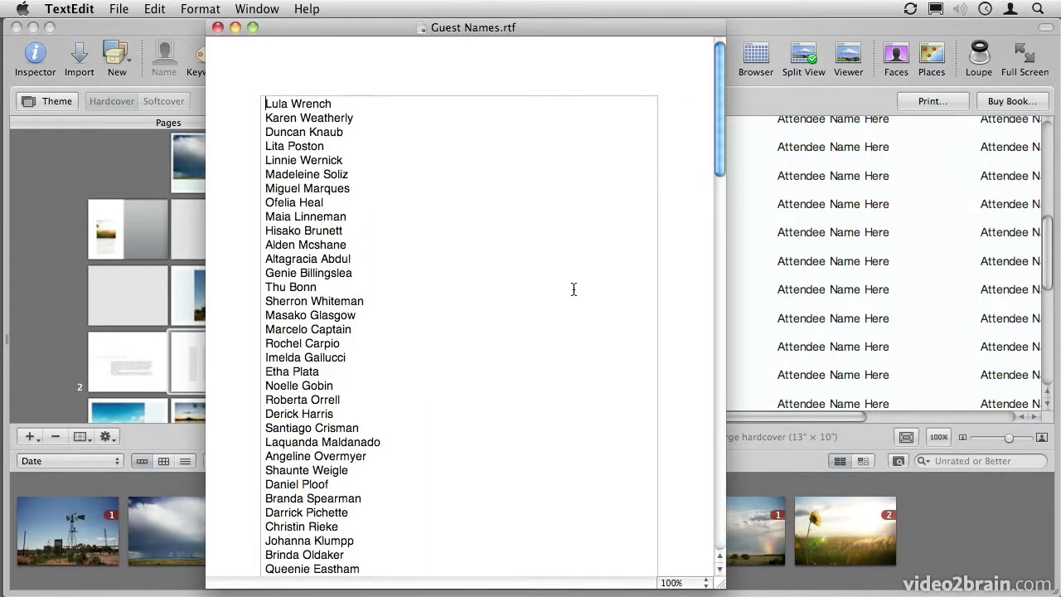
key("super+a")
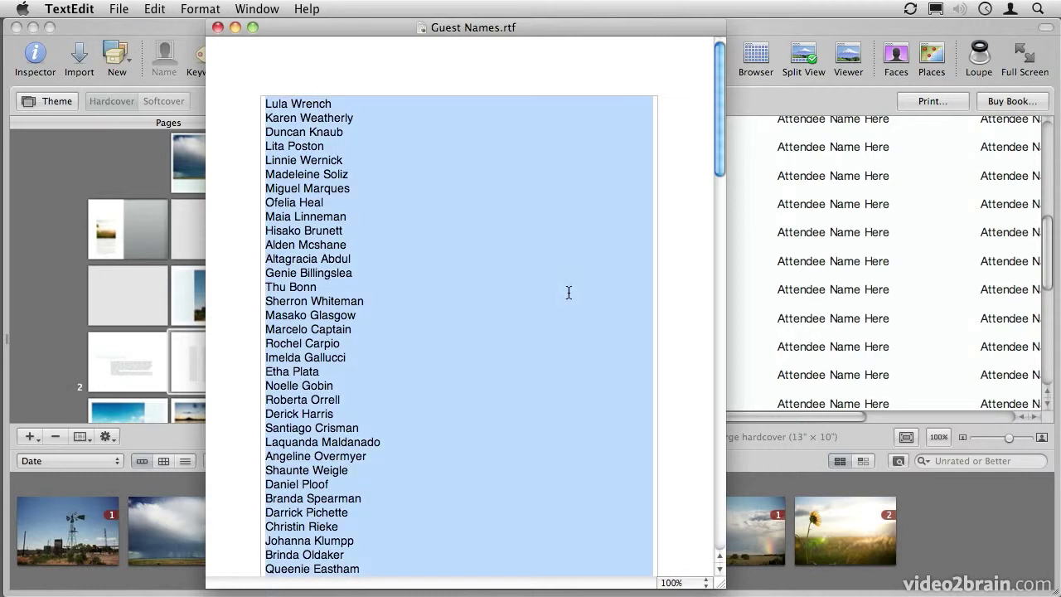
left_click(757, 220)
left_click(625, 261)
key("super+a")
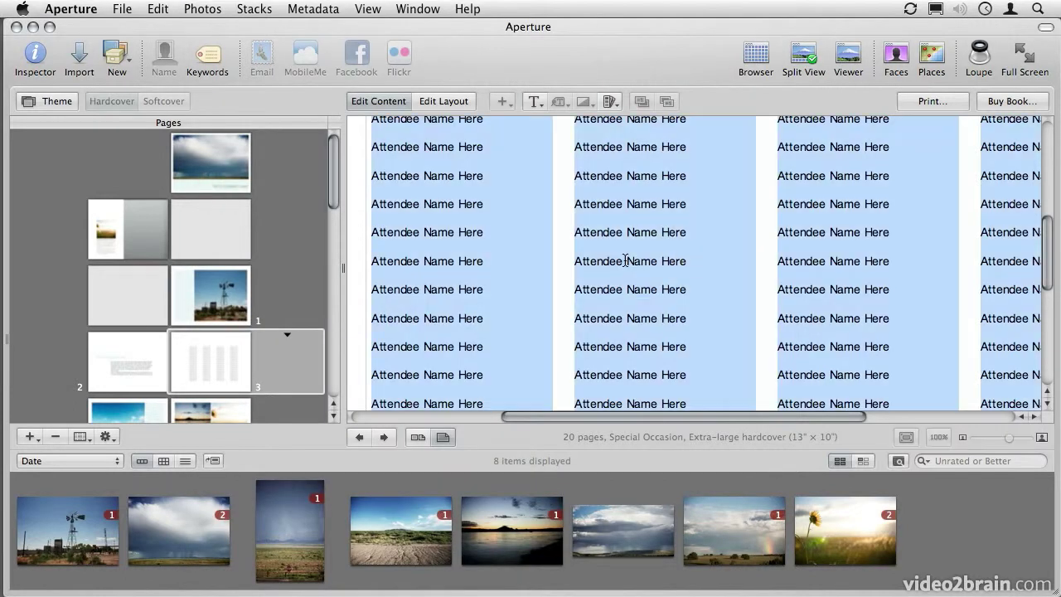
key("super+v")
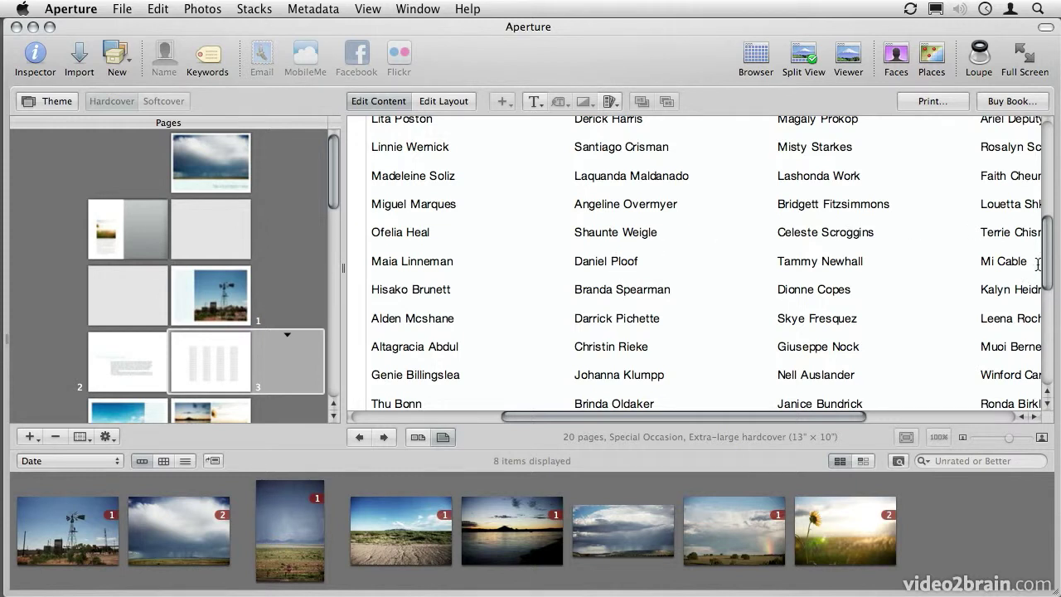
scroll(1038, 264, "up", 5)
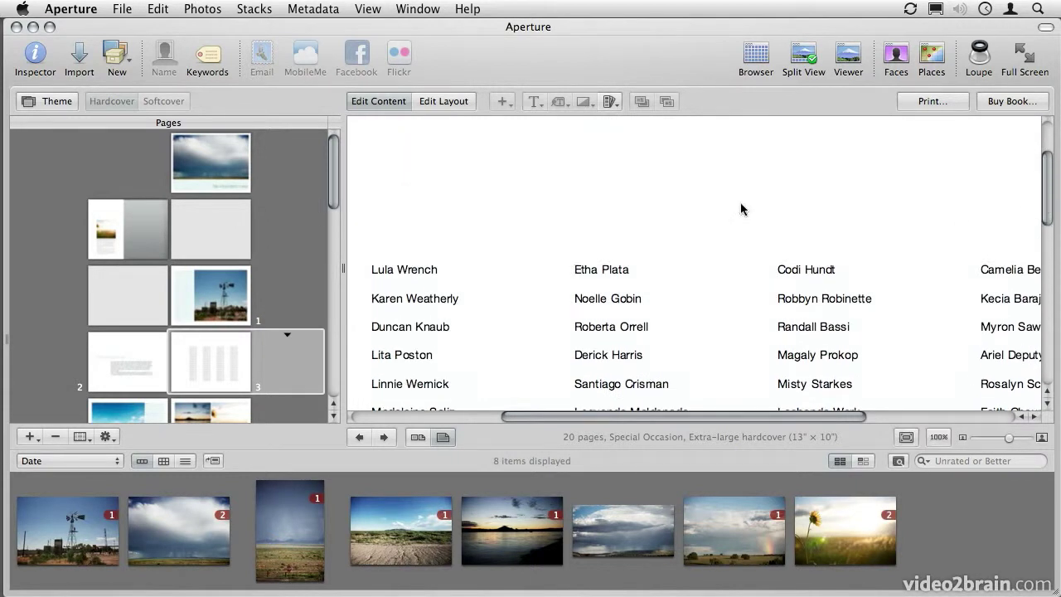
left_click(906, 436)
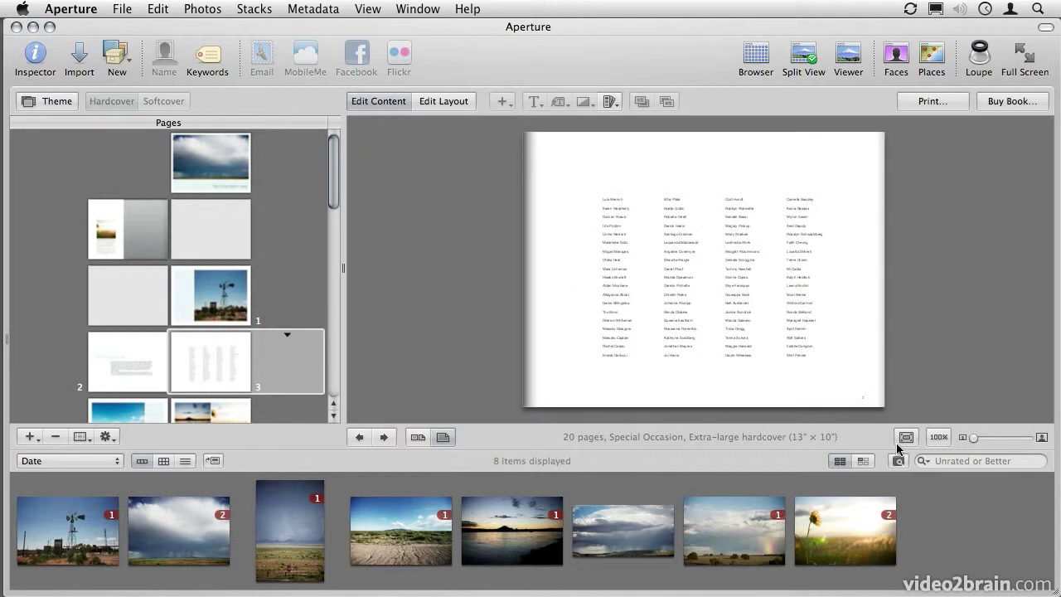
View the purchase form for the Drive Across America book and cancel the order
left_click(1019, 105)
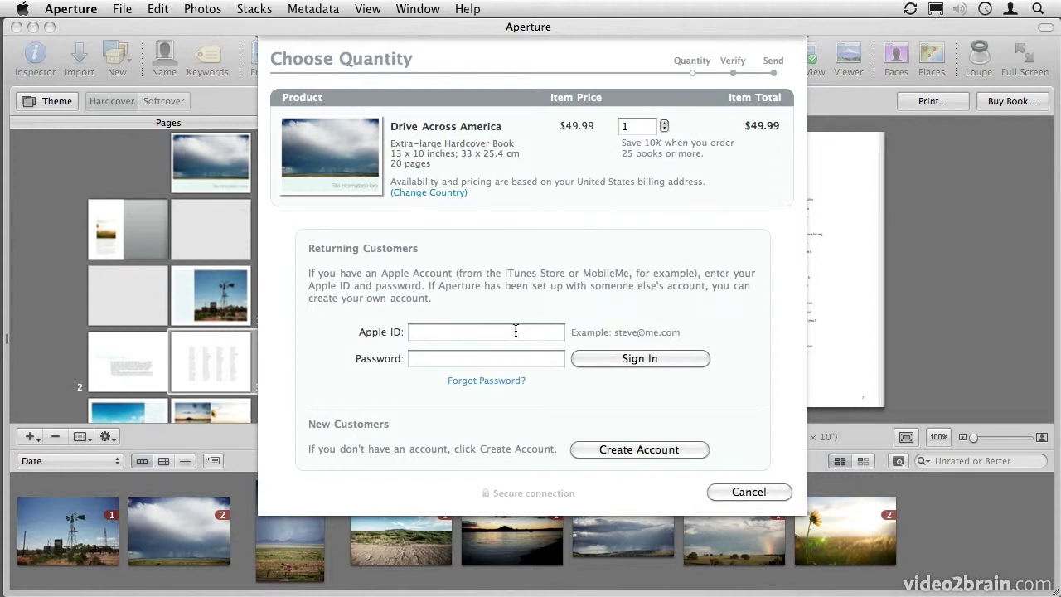
left_click(750, 491)
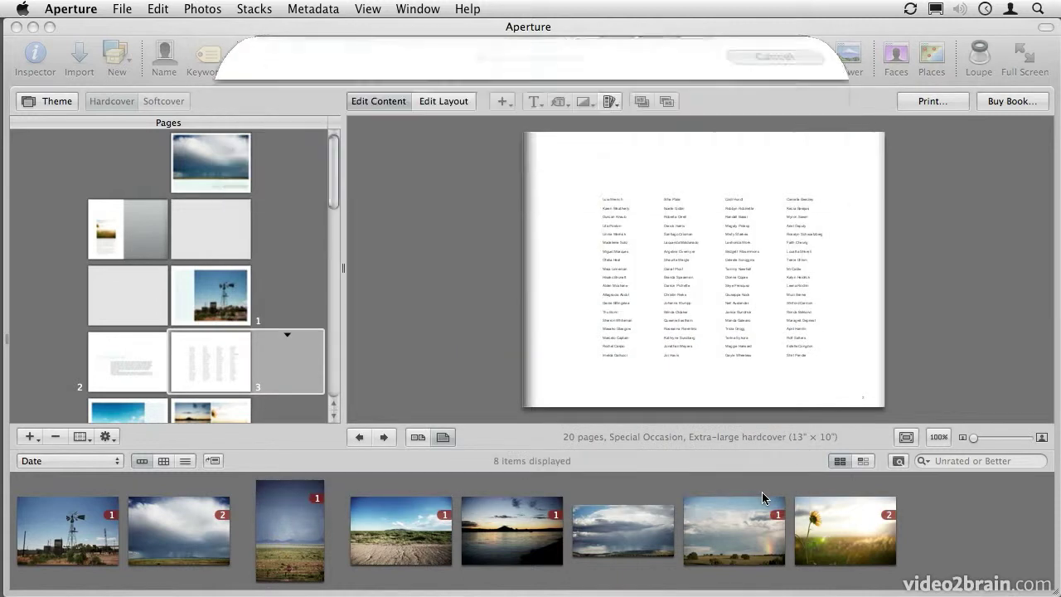